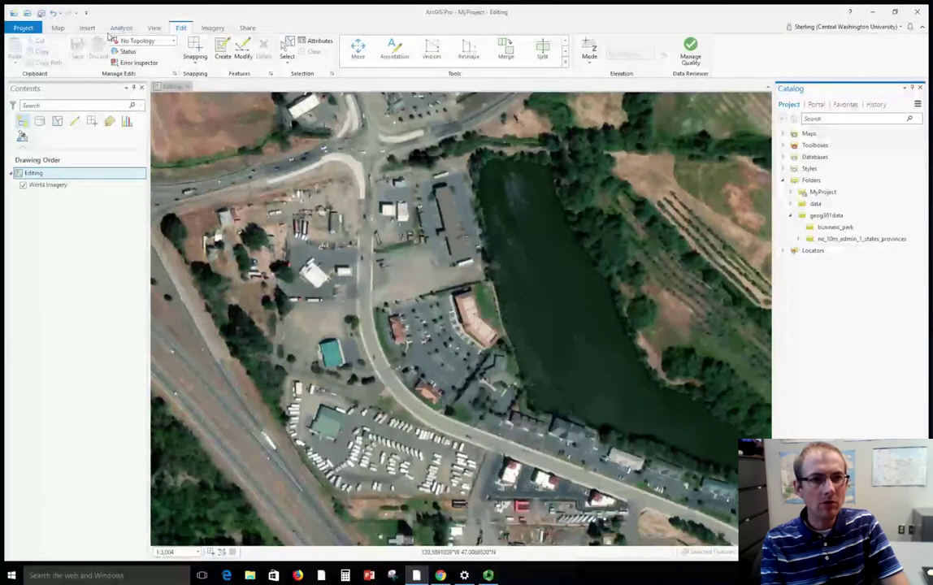
# - Look through the basemap gallery and close it without changing the basemap
pyautogui.click(56, 29)
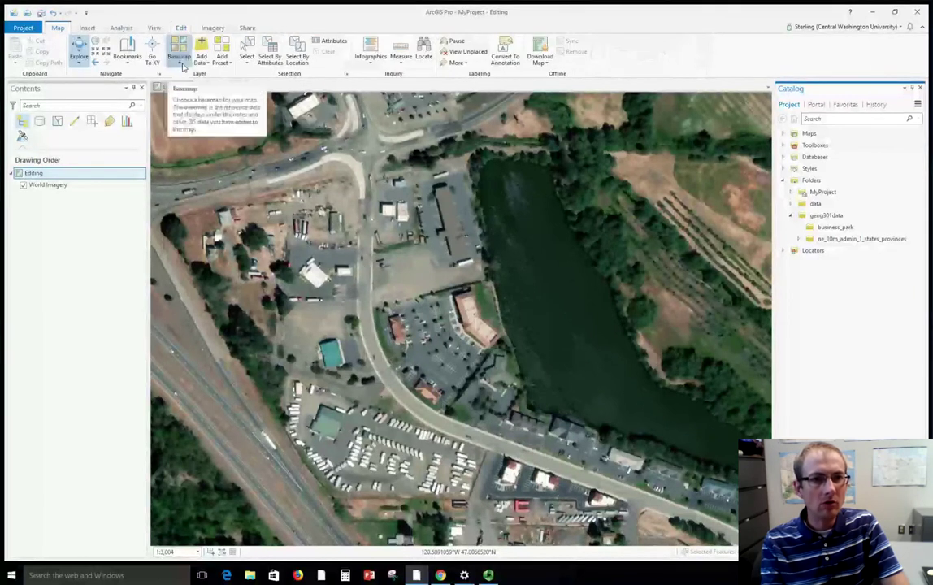
pyautogui.click(178, 54)
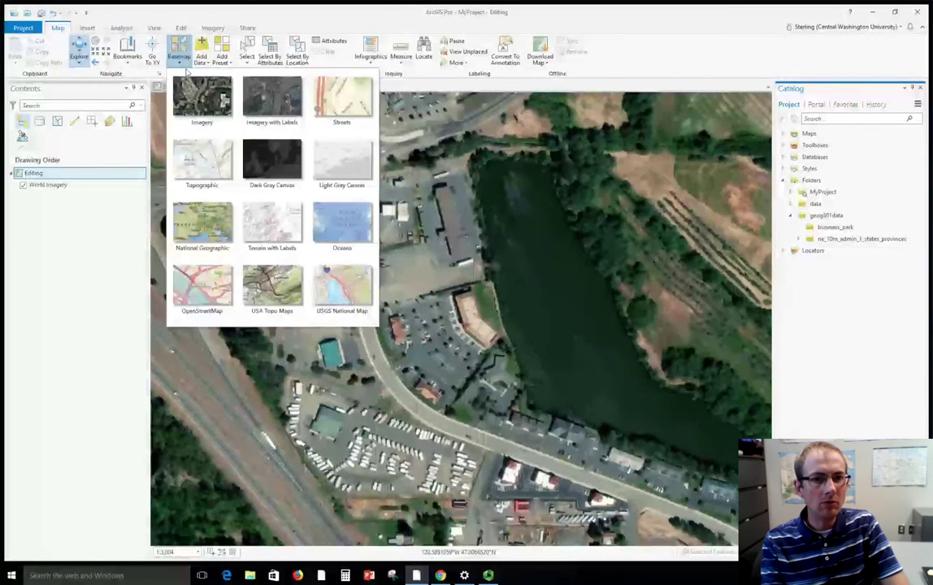
pyautogui.click(560, 383)
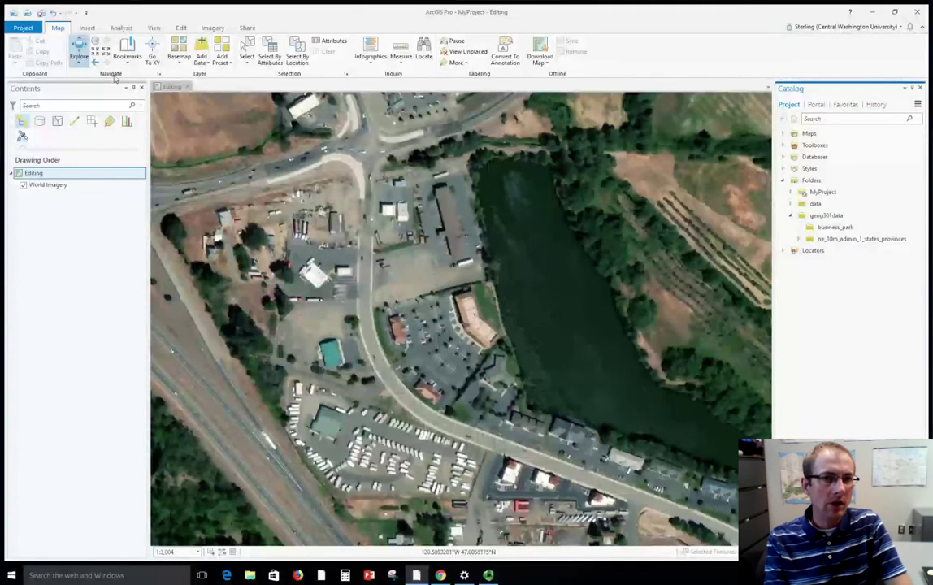
# - Find the Create Feature Class tool and begin browsing for its output location
pyautogui.click(121, 28)
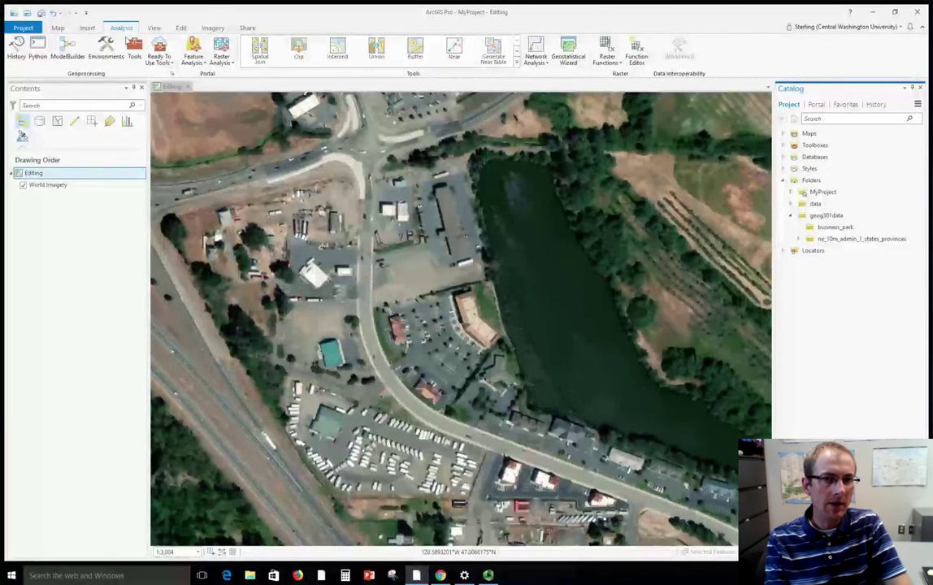
pyautogui.click(134, 49)
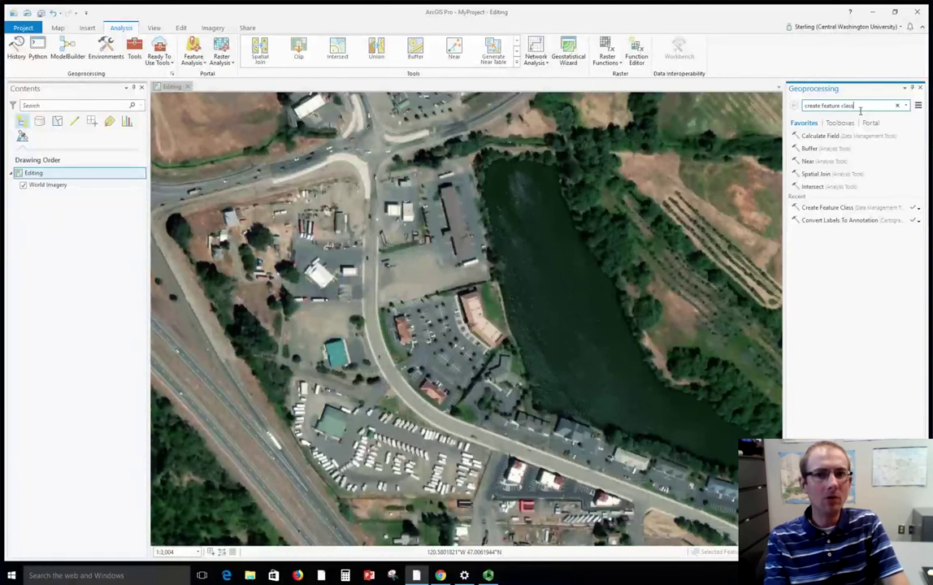
pyautogui.press('Return')
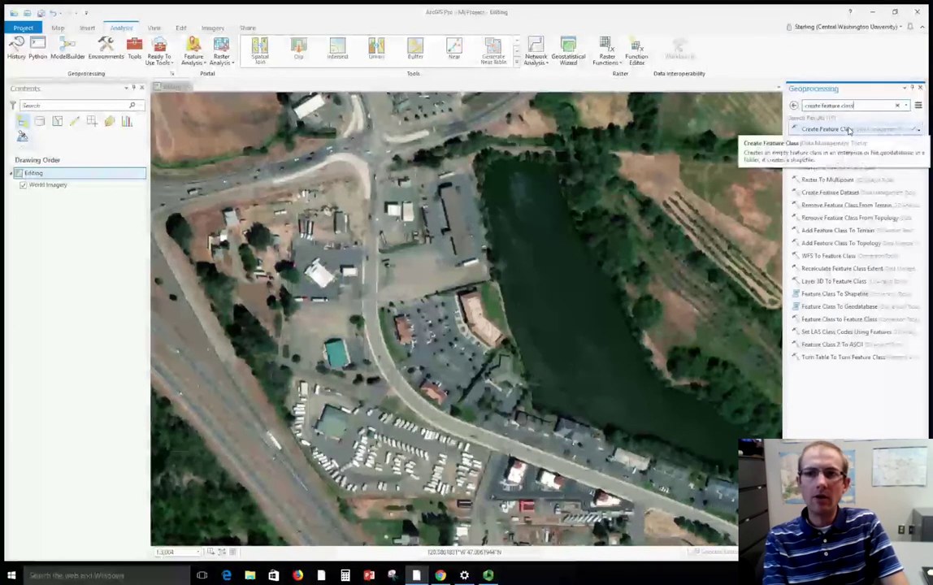
pyautogui.click(849, 130)
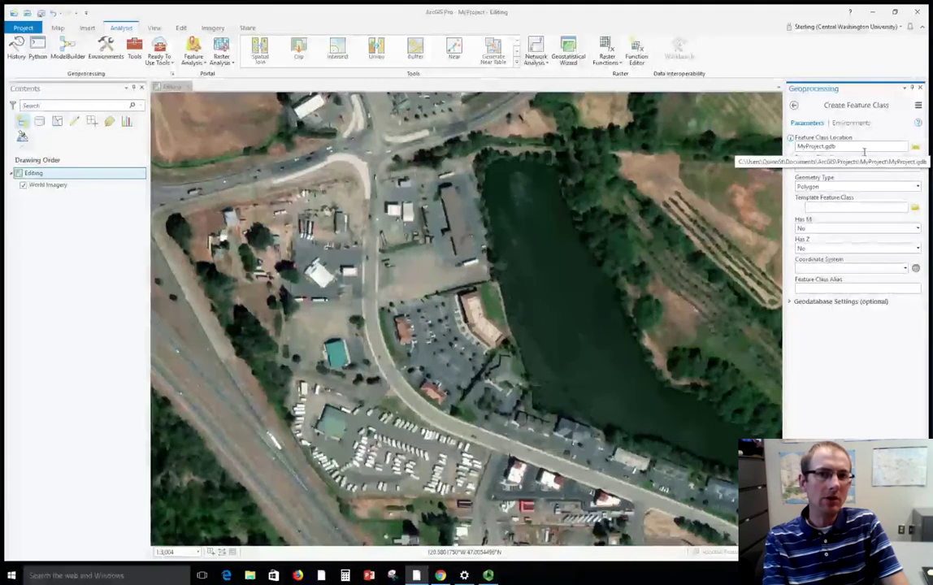
pyautogui.click(916, 148)
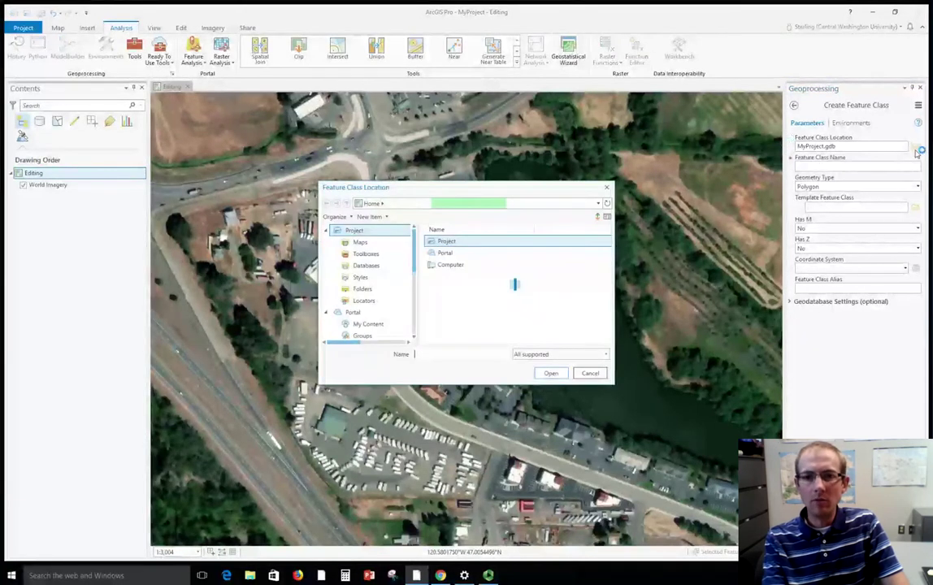
# - Save the new polygon class as buildings.shp in business_park with the Current Map coordinate system
pyautogui.click(478, 243)
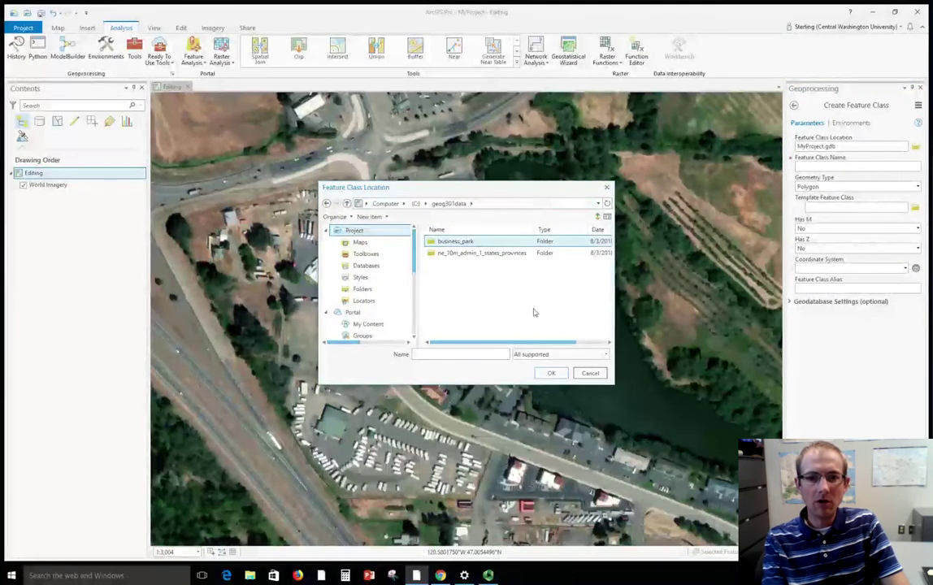
pyautogui.click(552, 373)
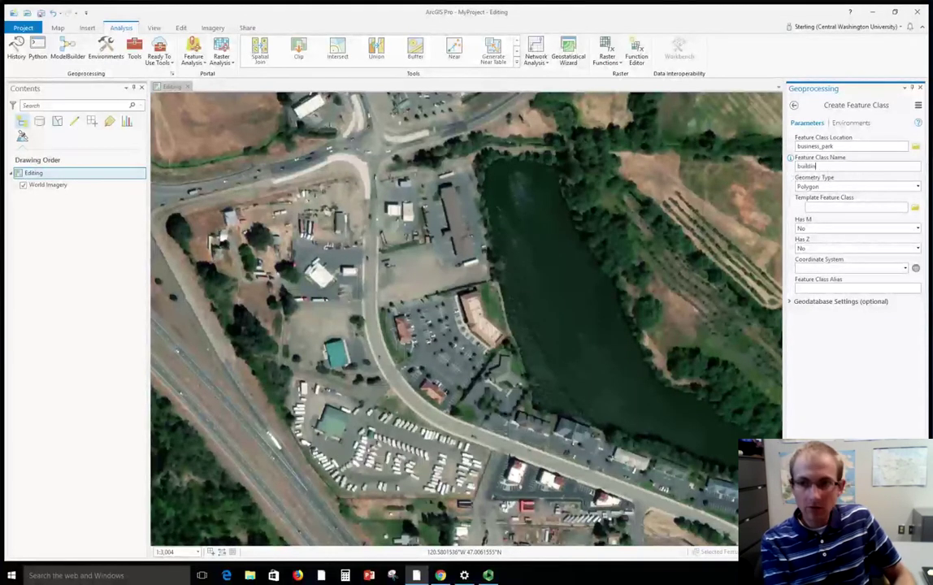
pyautogui.write('buildingsh')
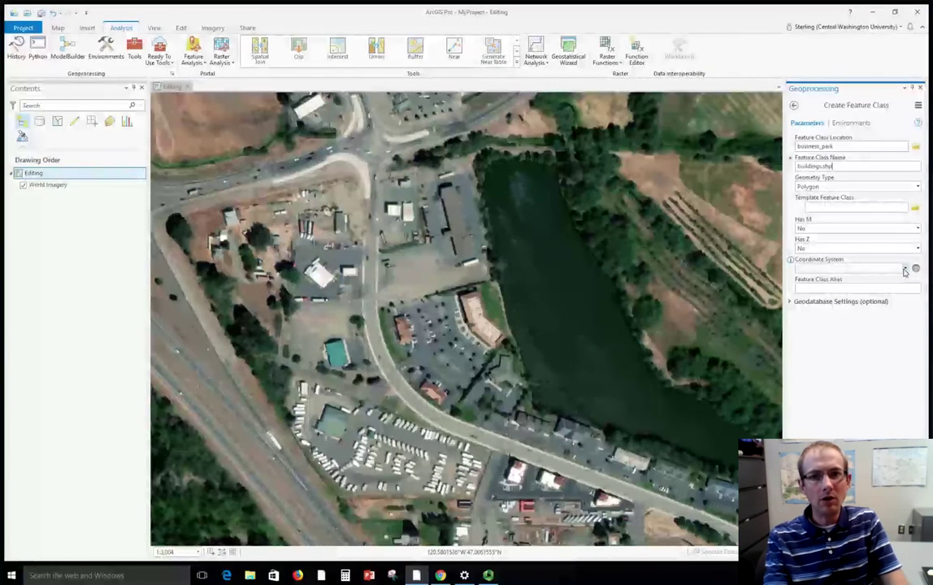
pyautogui.click(906, 269)
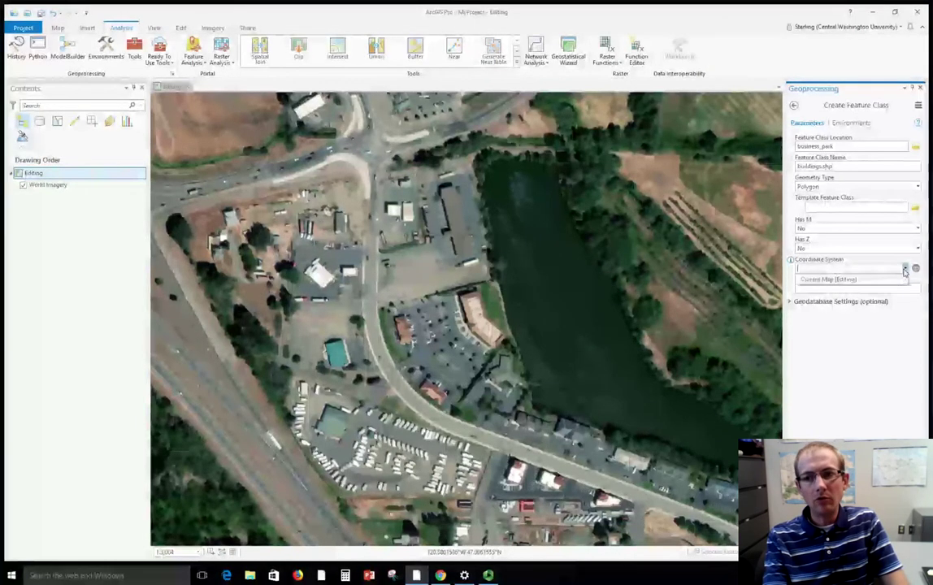
pyautogui.click(848, 279)
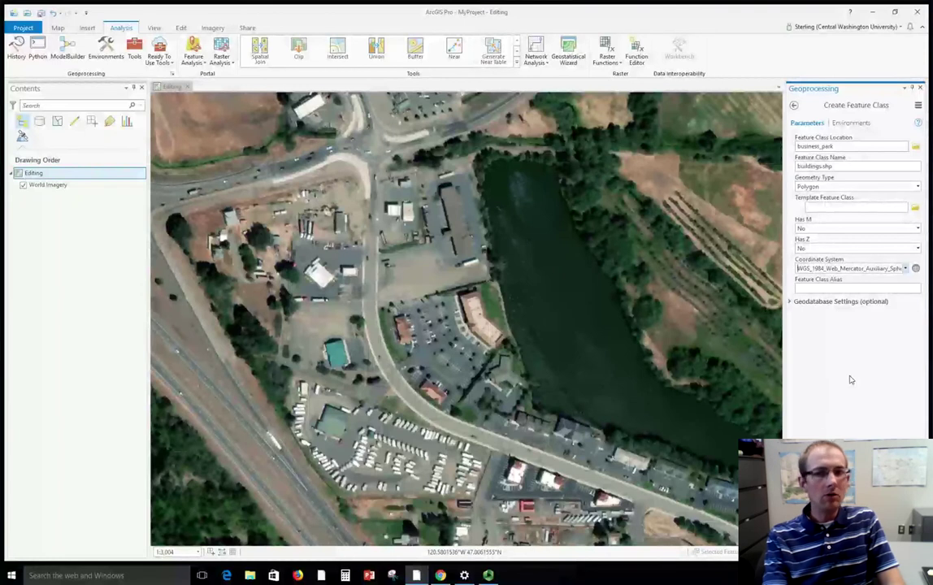
pyautogui.click(916, 269)
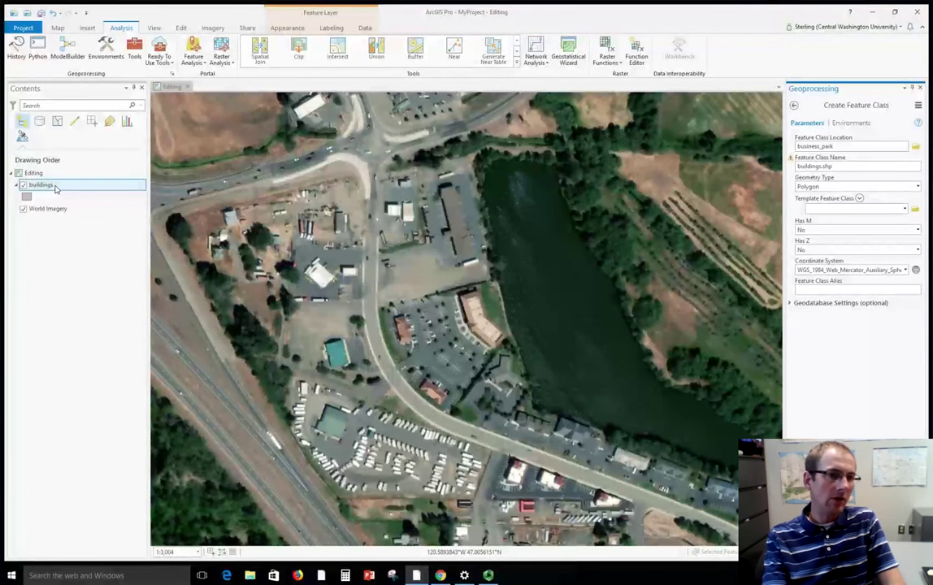
# - Open the empty buildings attribute table and enlarge the map above it
pyautogui.rightClick(56, 187)
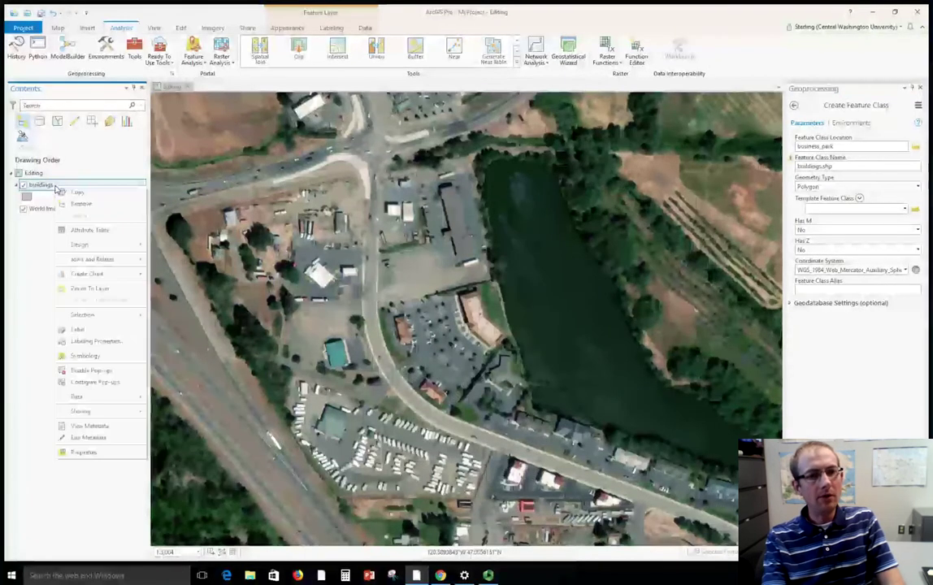
pyautogui.click(91, 231)
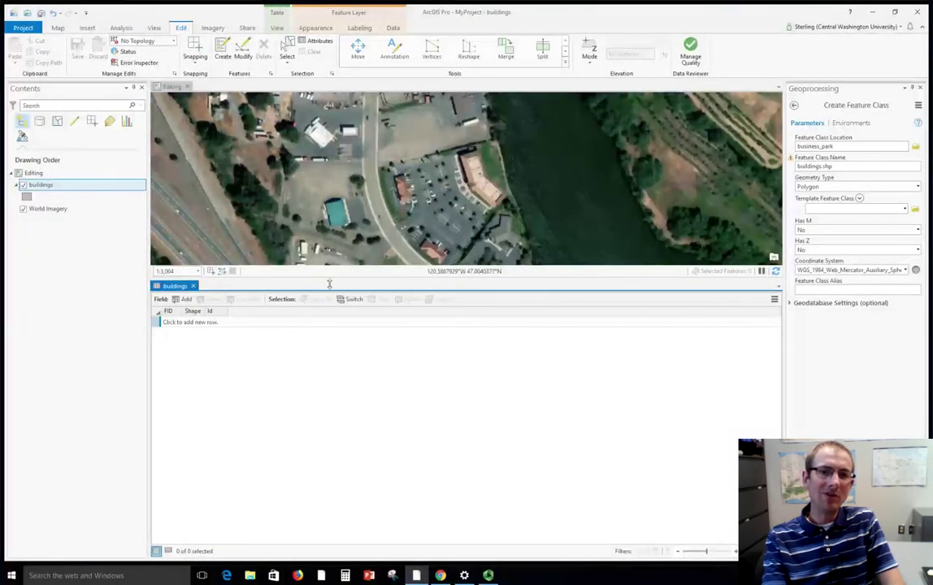
pyautogui.moveTo(329, 283); pyautogui.dragTo(321, 355)
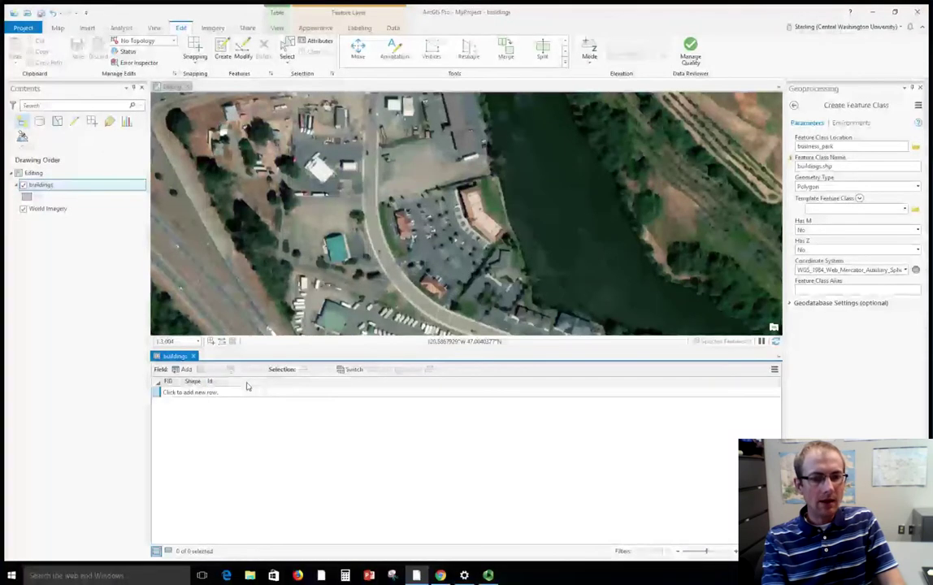
# - Add a Text field named Name and a Short integer field named Stories to buildings
pyautogui.click(185, 370)
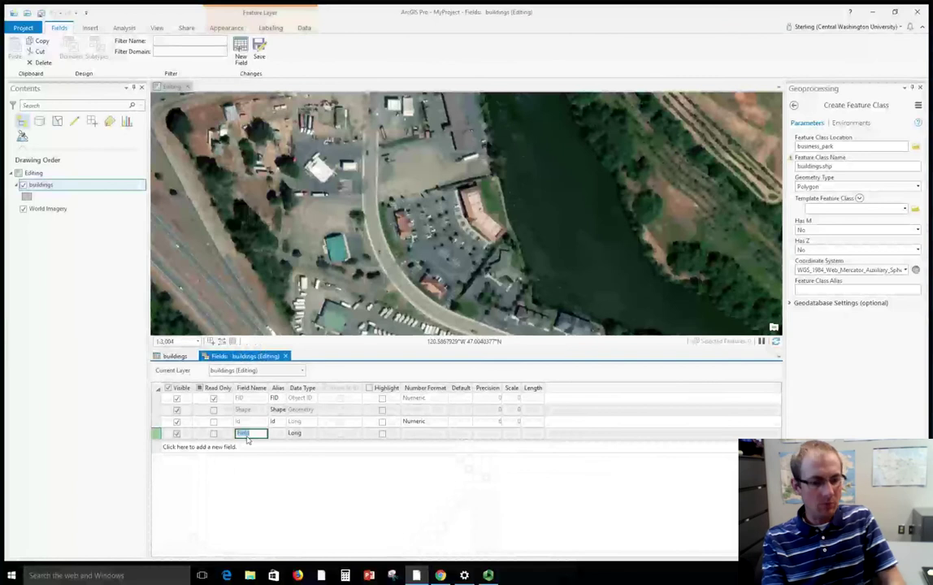
pyautogui.write('Name')
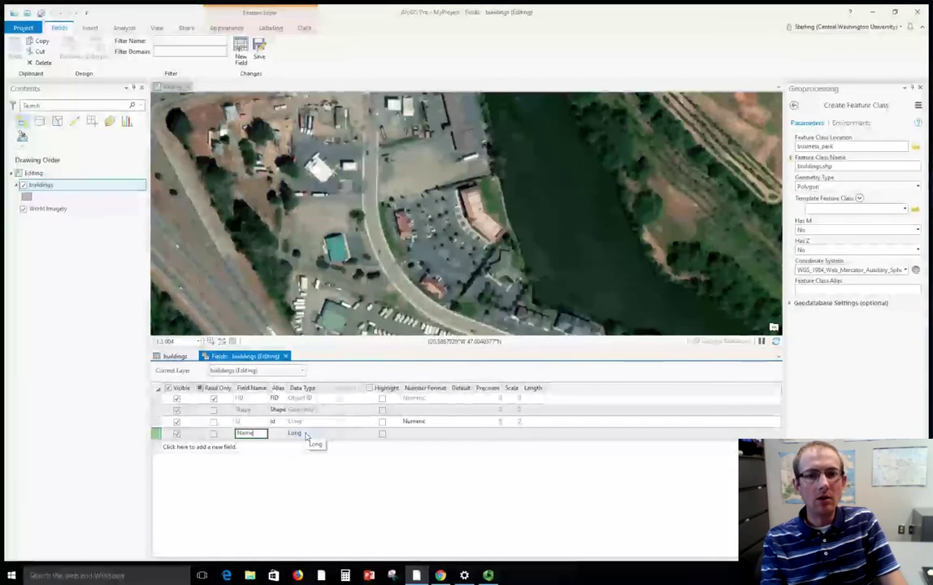
pyautogui.click(307, 436)
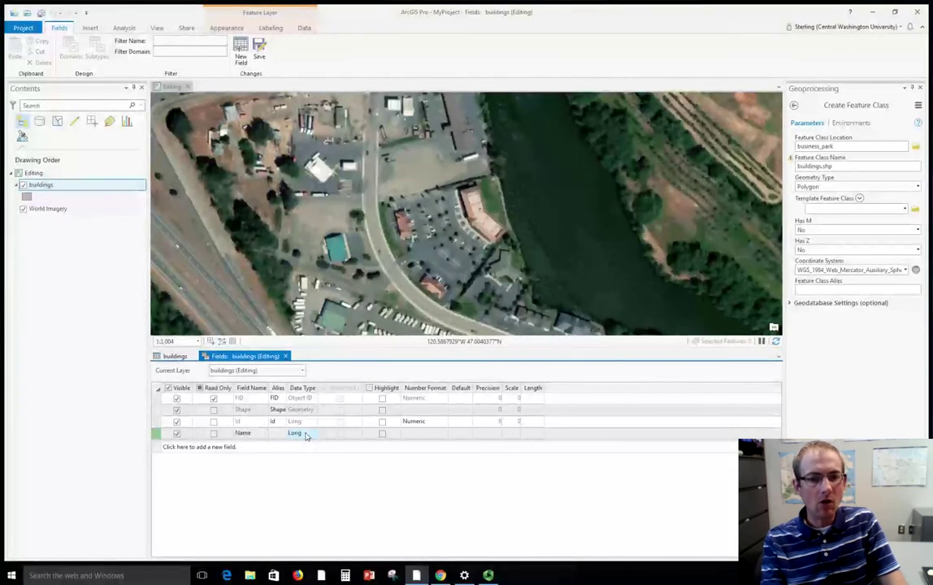
pyautogui.click(305, 436)
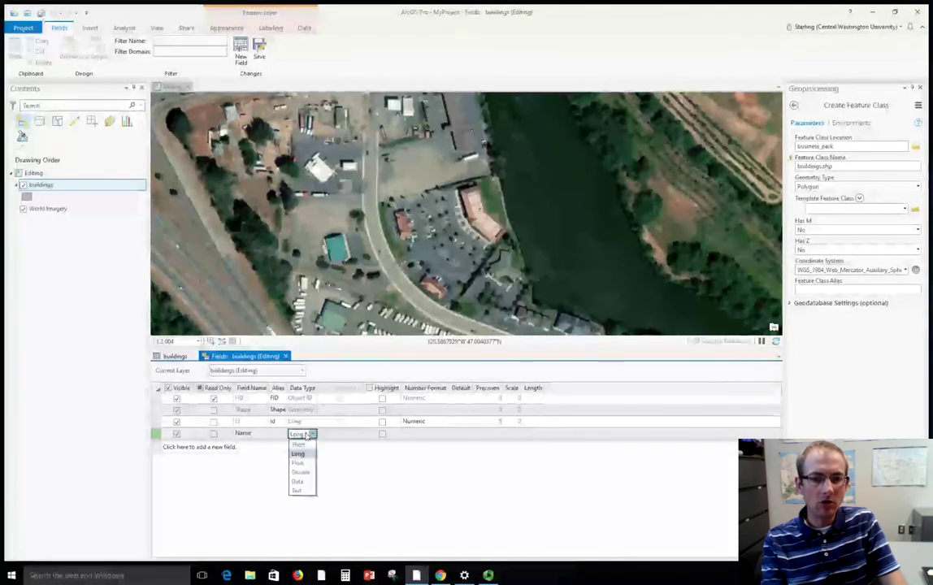
pyautogui.click(297, 493)
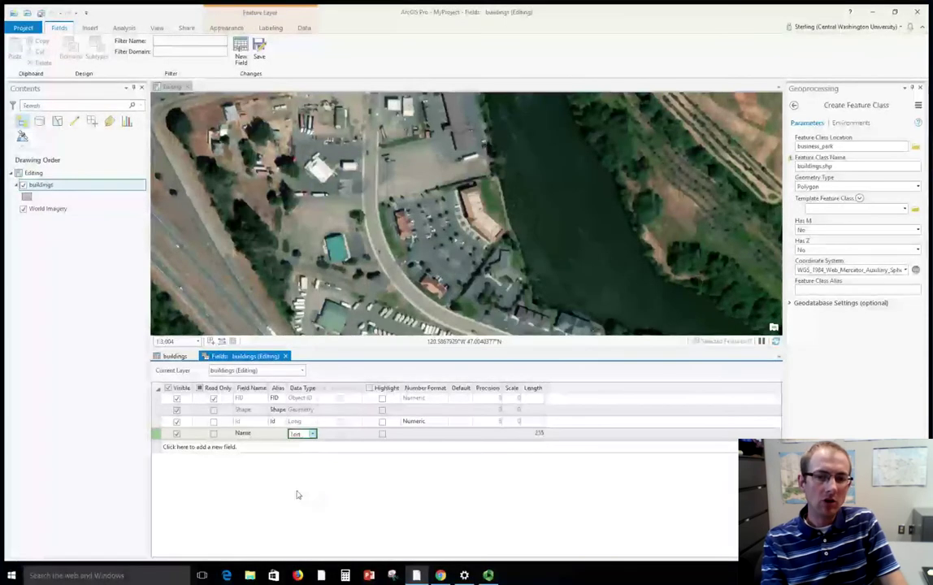
pyautogui.click(245, 449)
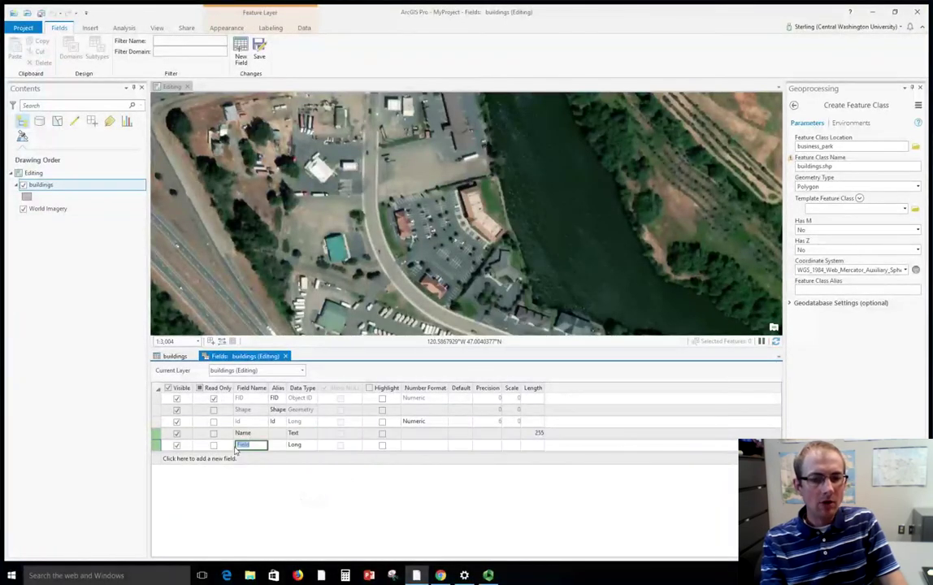
pyautogui.write('Stories')
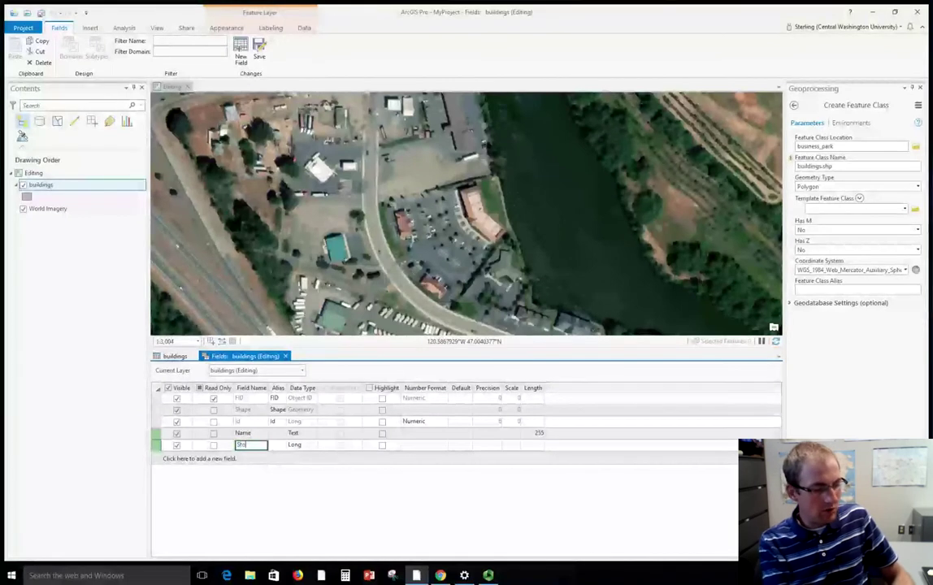
pyautogui.click(301, 450)
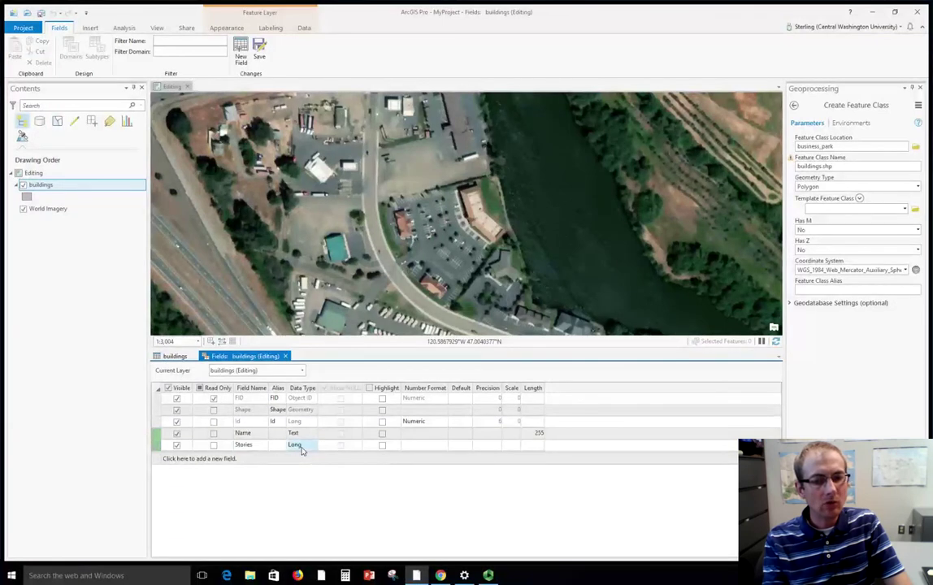
pyautogui.click(301, 449)
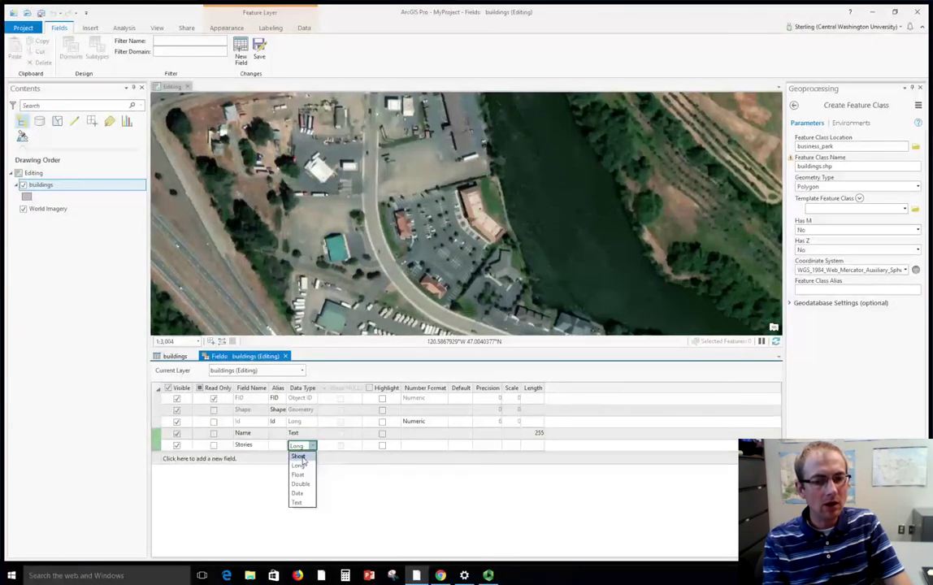
pyautogui.click(299, 457)
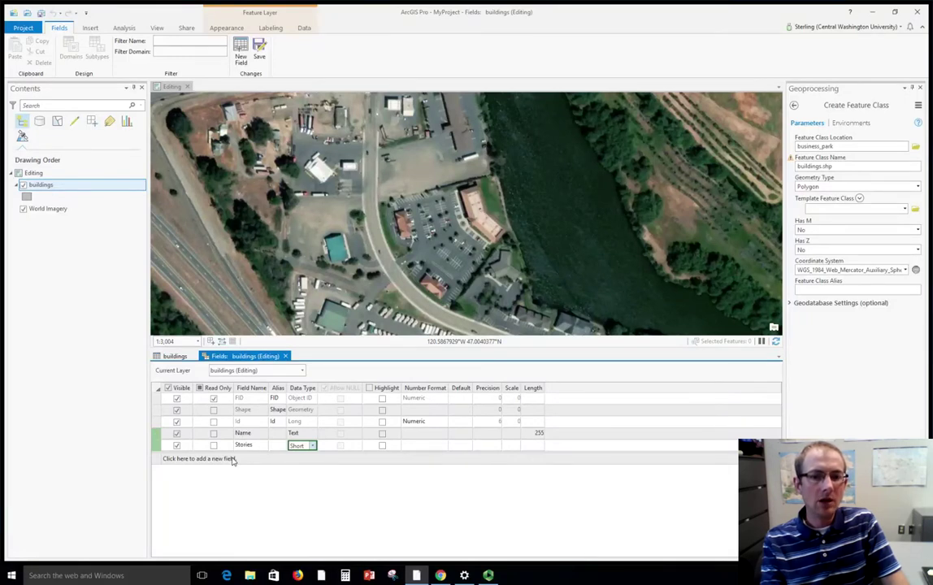
pyautogui.click(311, 446)
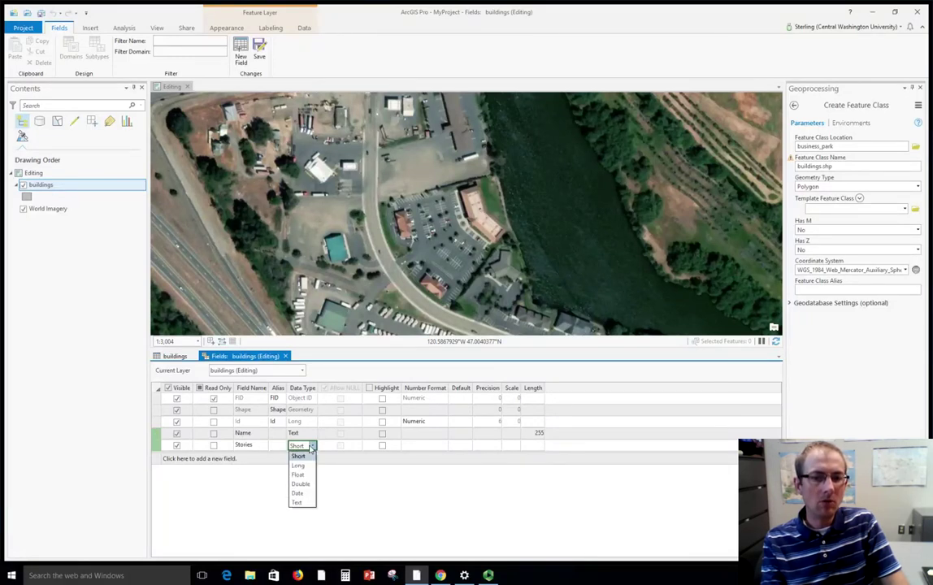
pyautogui.click(264, 462)
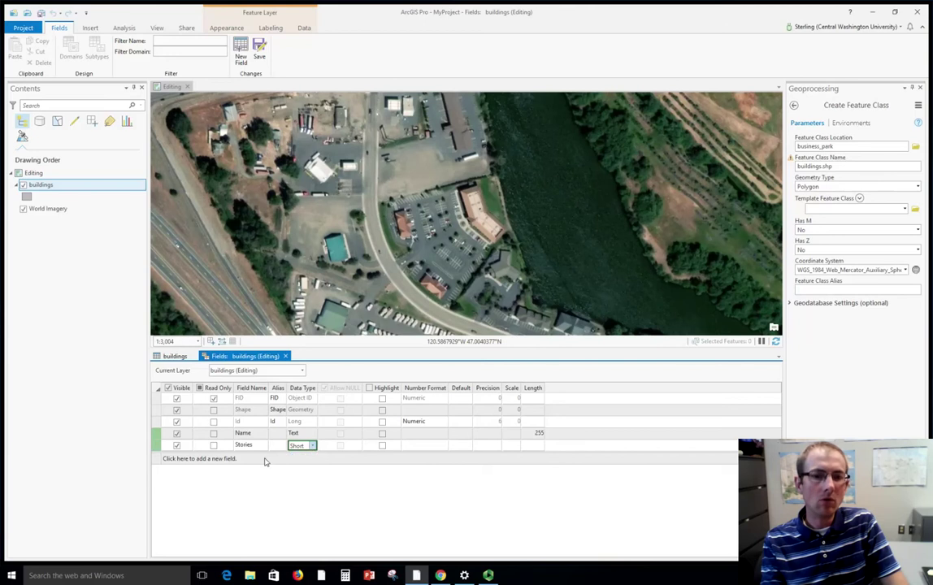
# - Add a Text field named Owner and save the field changes
pyautogui.click(224, 460)
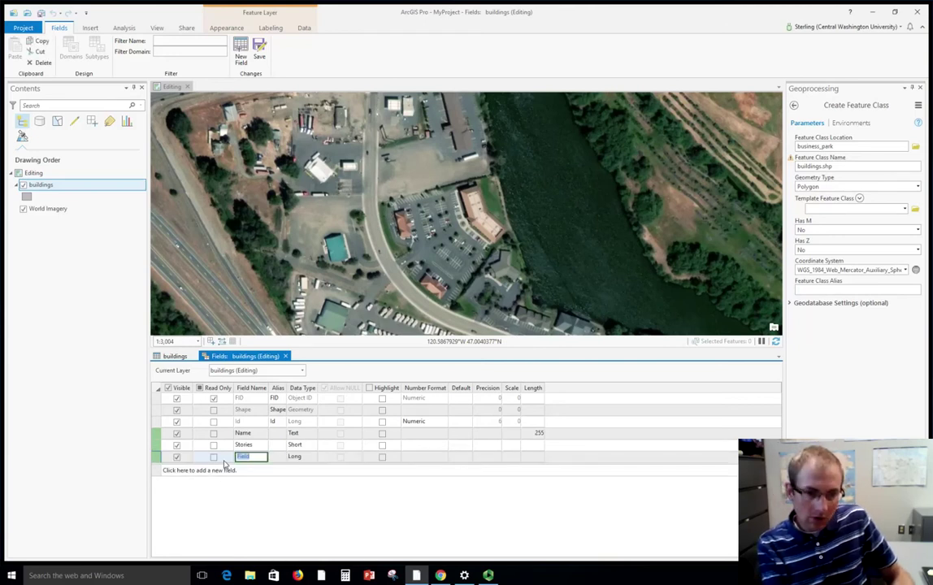
pyautogui.write('C')
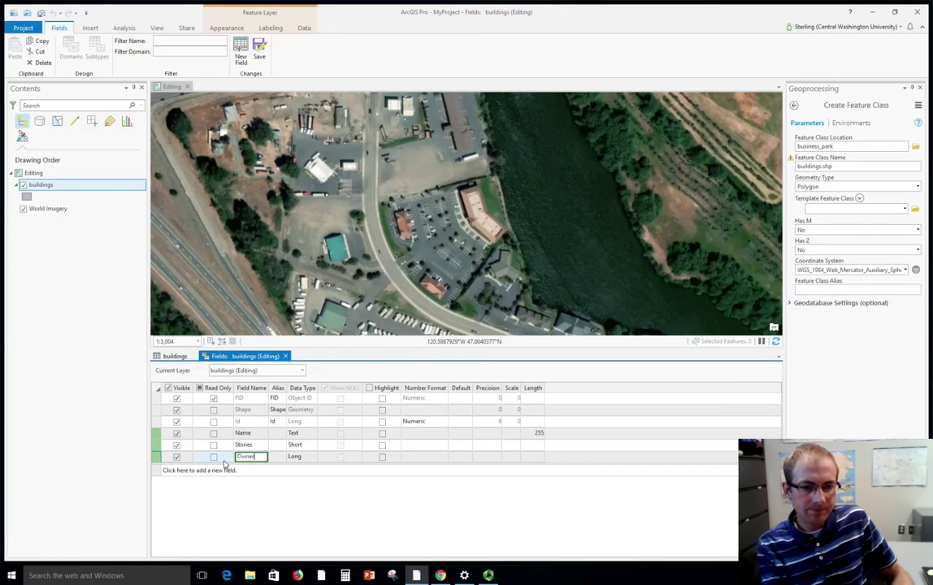
pyautogui.write('wner')
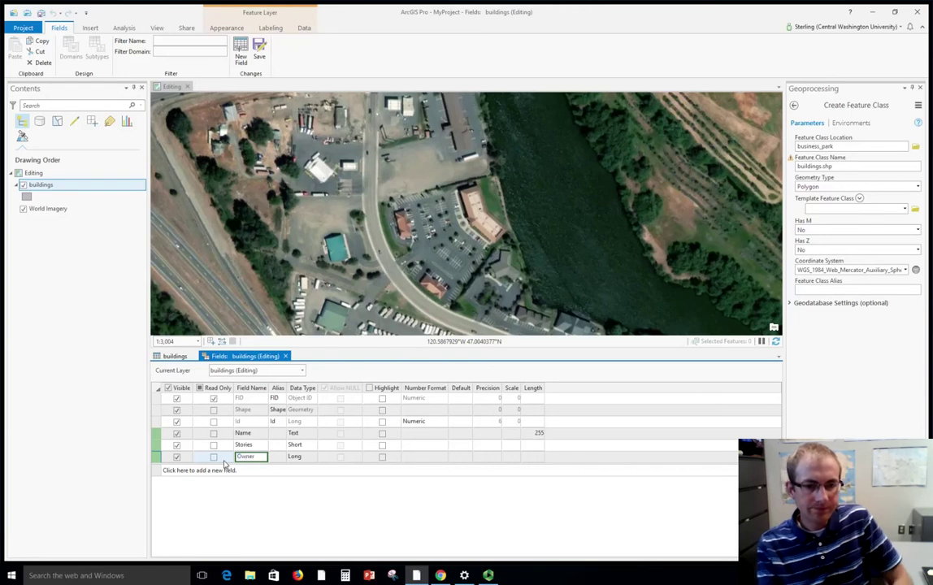
pyautogui.click(305, 457)
pyautogui.click(312, 457)
pyautogui.click(299, 490)
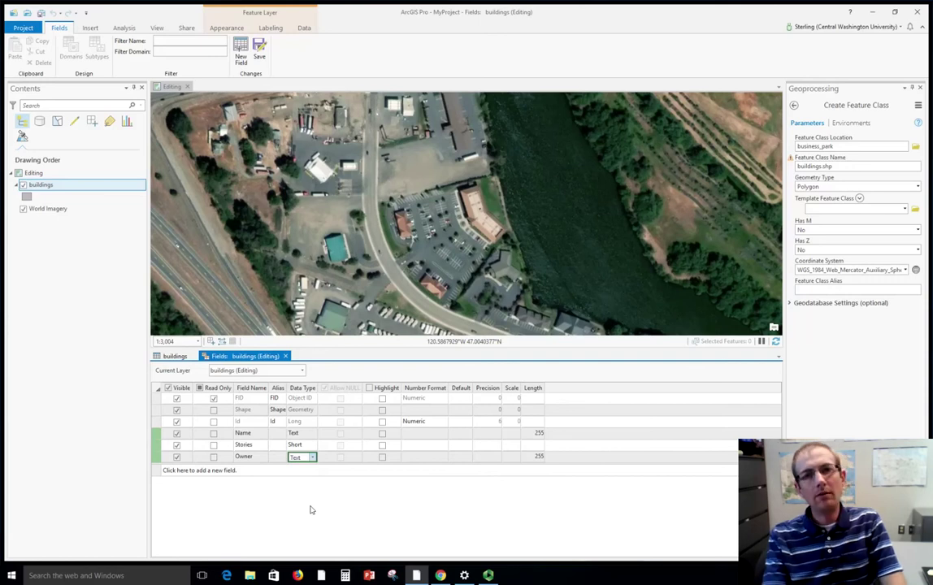
pyautogui.click(260, 46)
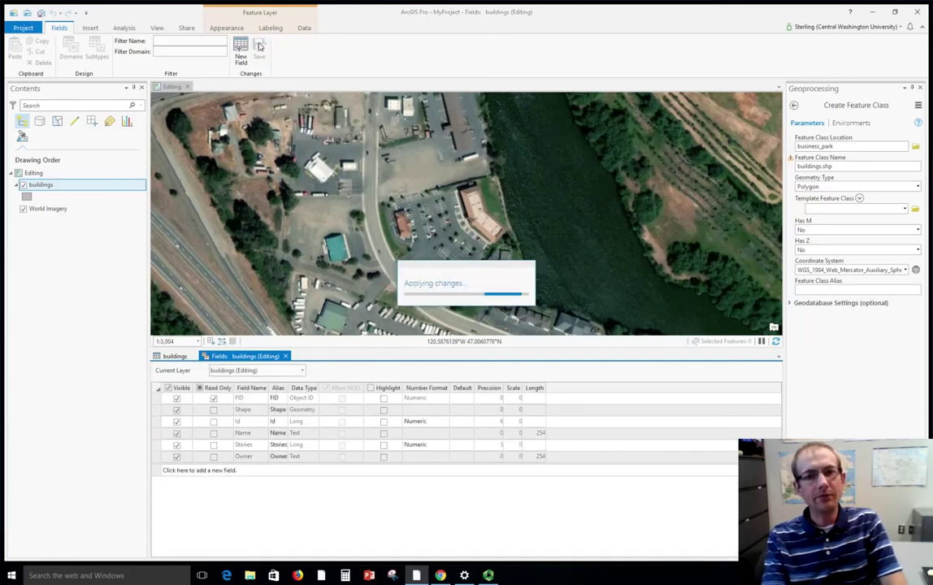
# - Trace the L-shaped building beside the river with the buildings polygon template
pyautogui.click(286, 356)
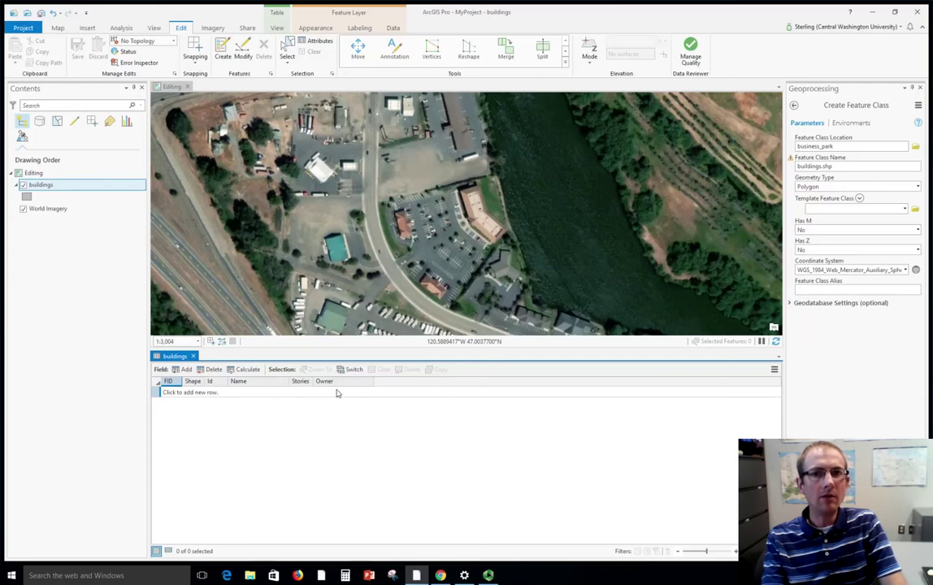
pyautogui.click(222, 51)
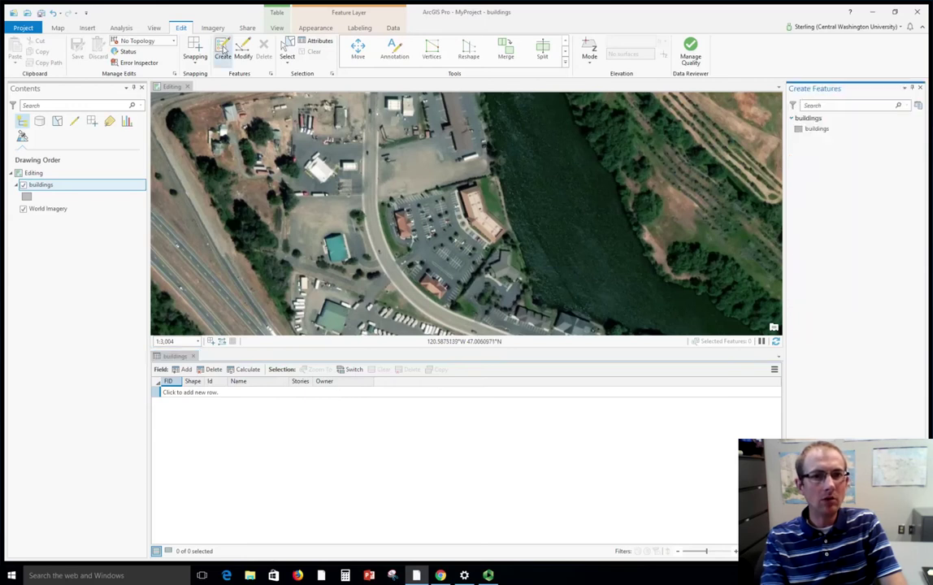
pyautogui.click(836, 133)
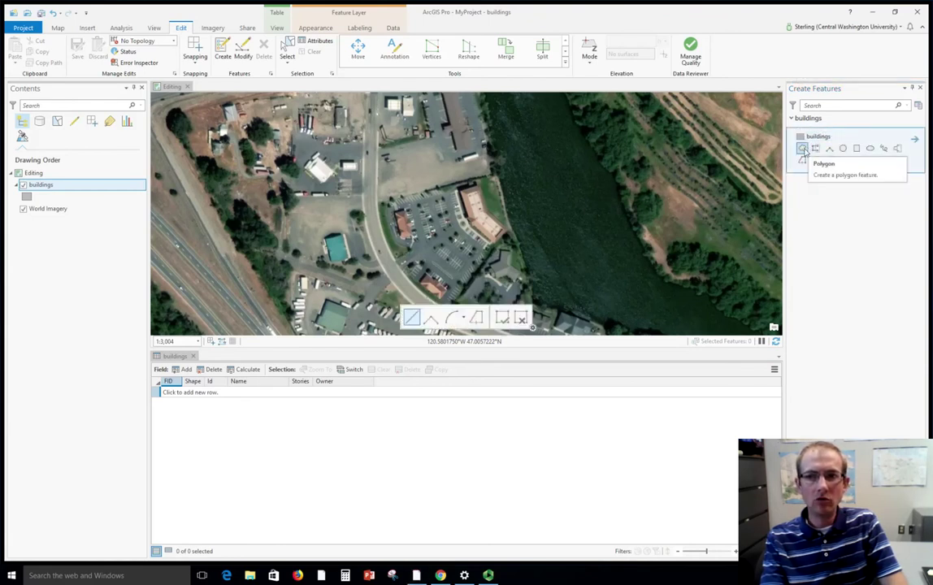
pyautogui.click(803, 149)
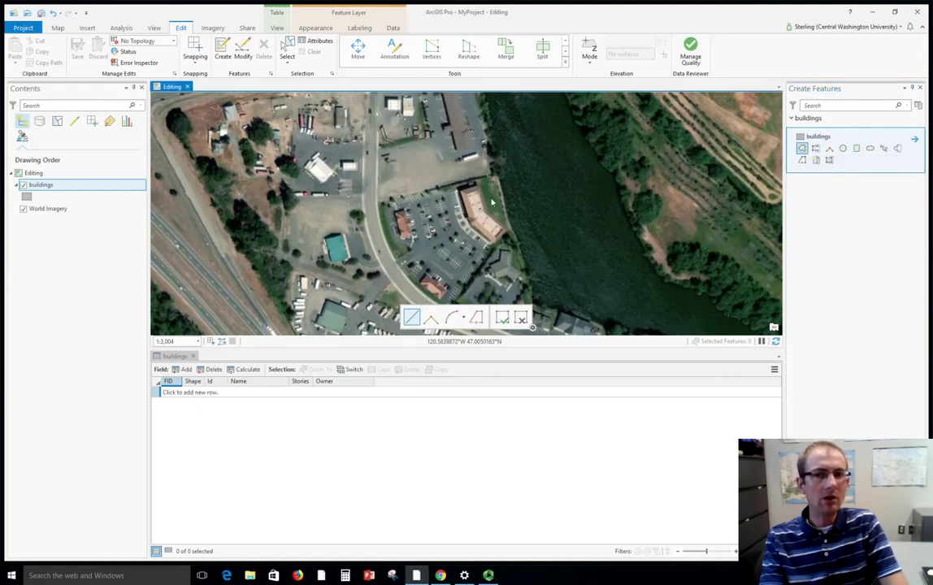
pyautogui.scroll(2, 518, 209)
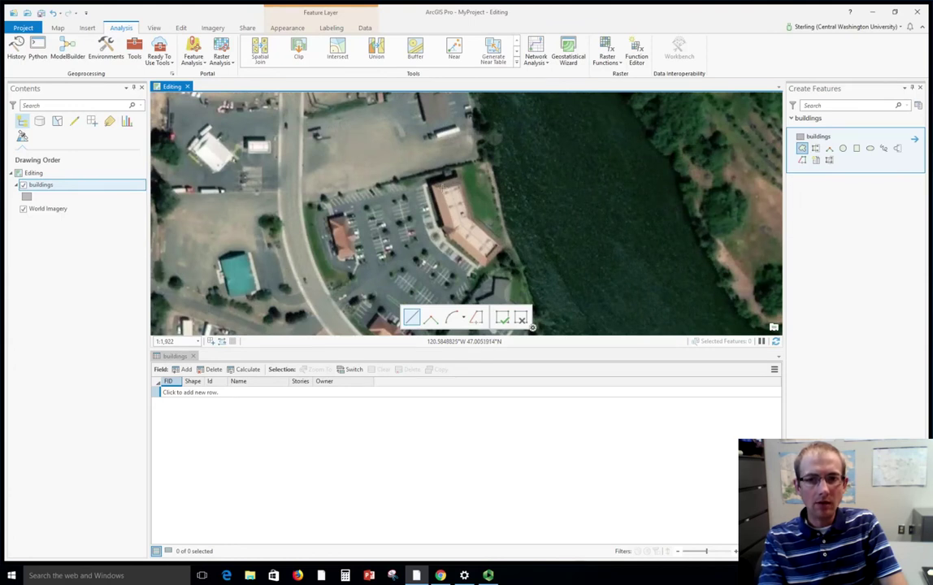
pyautogui.click(457, 178)
pyautogui.click(469, 210)
pyautogui.click(503, 248)
pyautogui.click(486, 266)
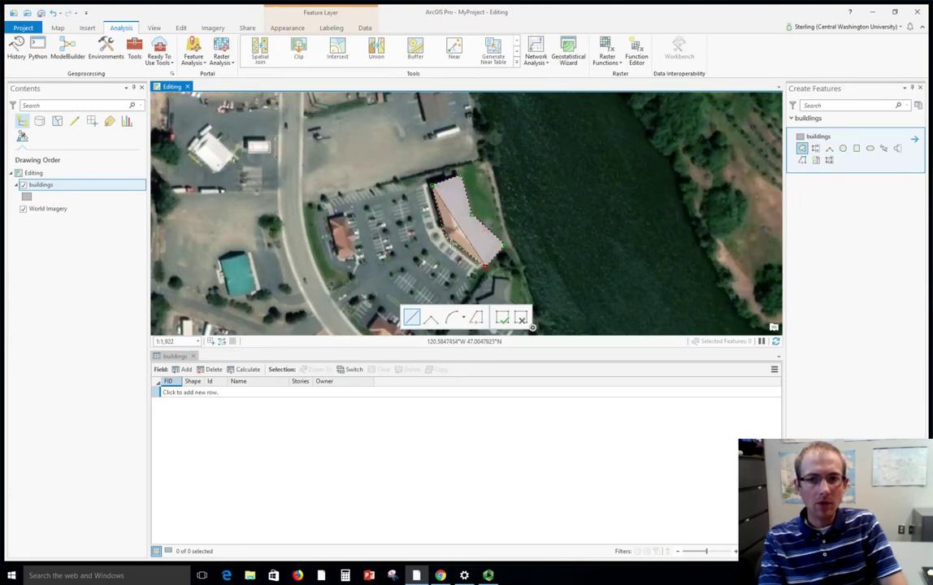
pyautogui.press('F2')
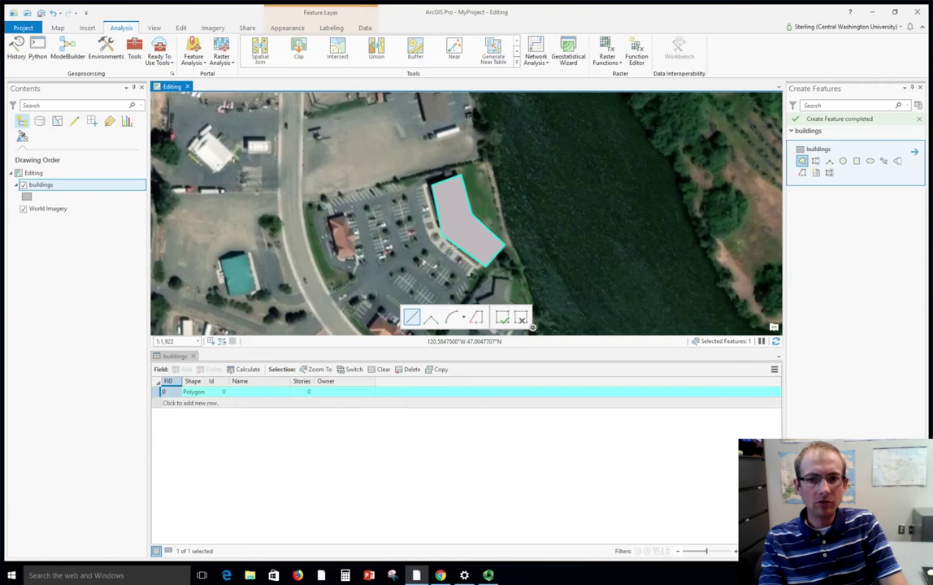
# - Give the new building the Name Happy Smiles Dental, 2 Stories, and its owner
pyautogui.click(252, 395)
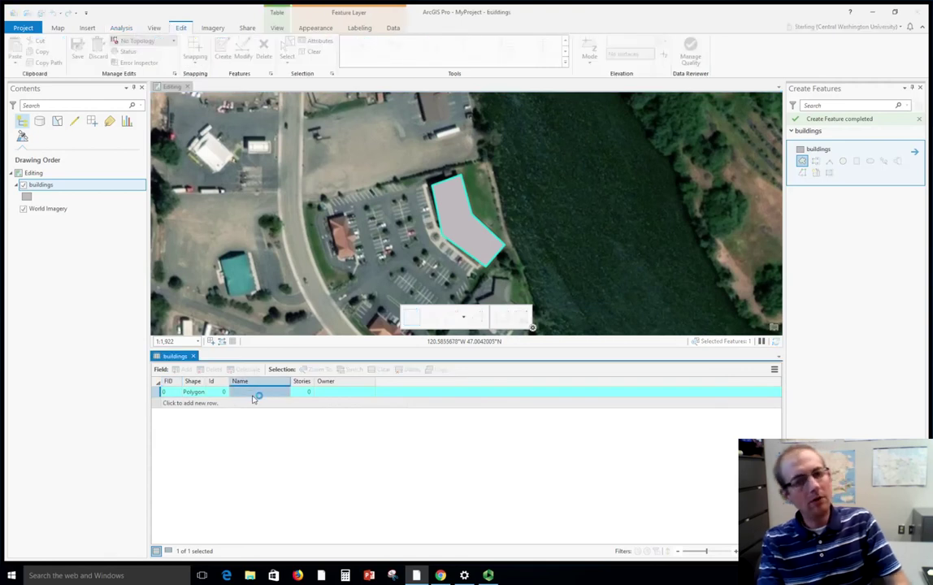
pyautogui.click(255, 395)
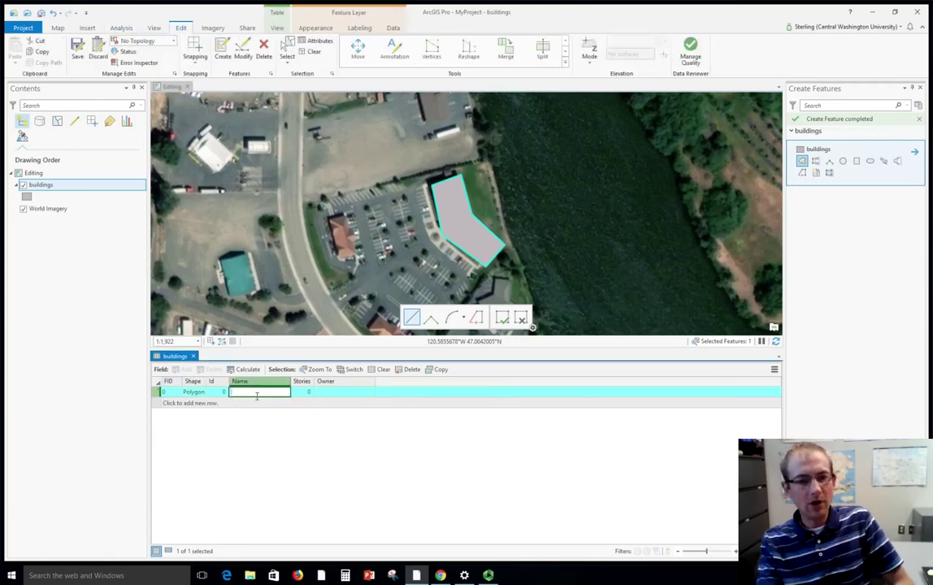
pyautogui.write('Happy Smiles Denta')
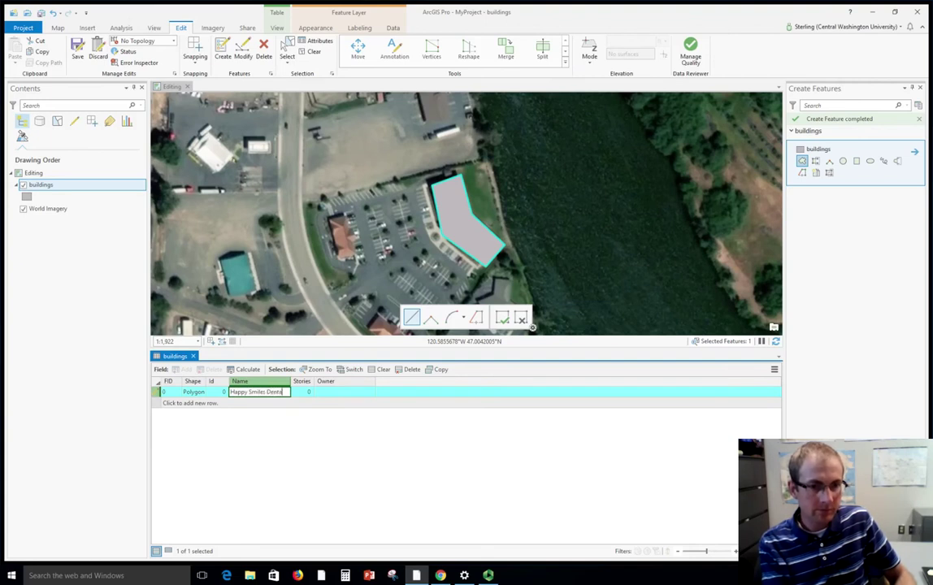
pyautogui.write('l C')
pyautogui.press('Return')
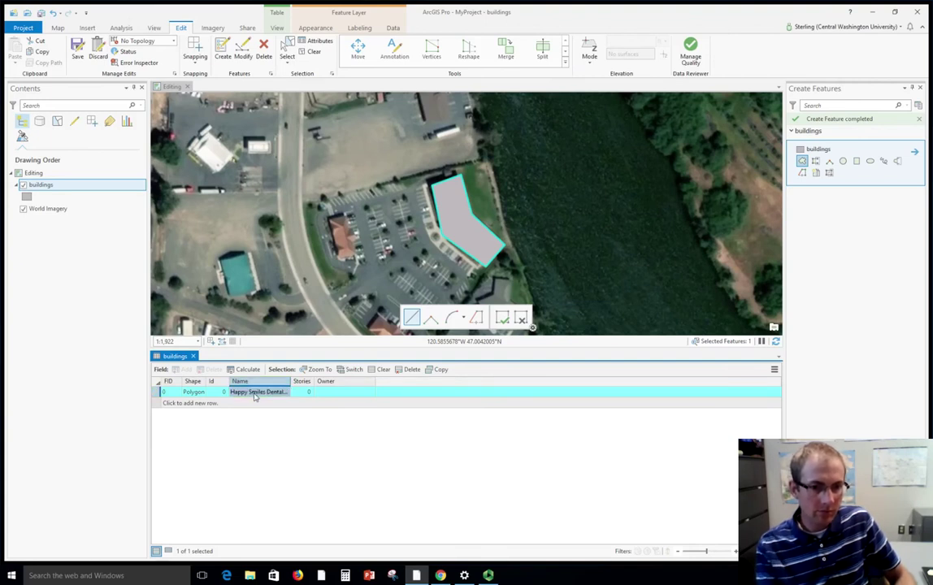
pyautogui.click(294, 392)
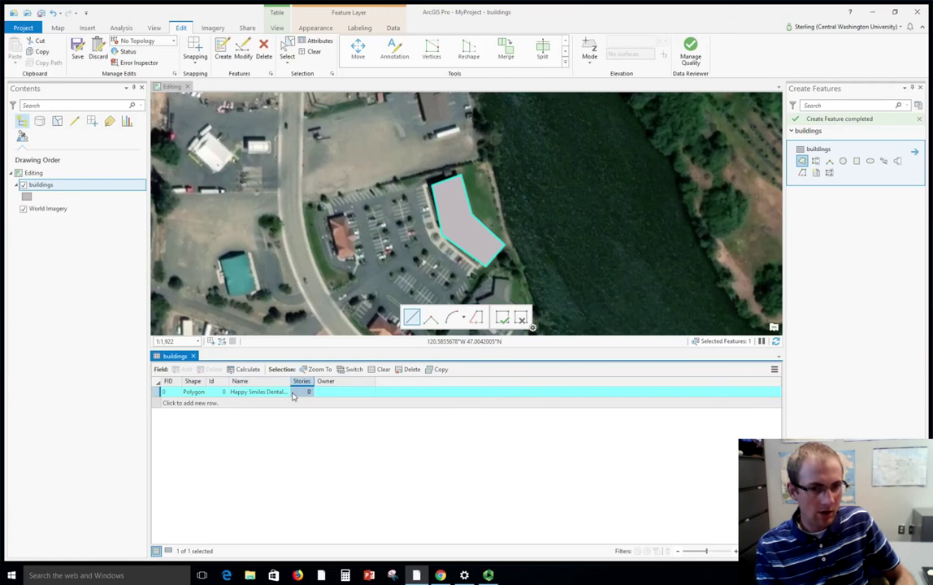
pyautogui.click(296, 393)
pyautogui.write('2')
pyautogui.press('Tab')
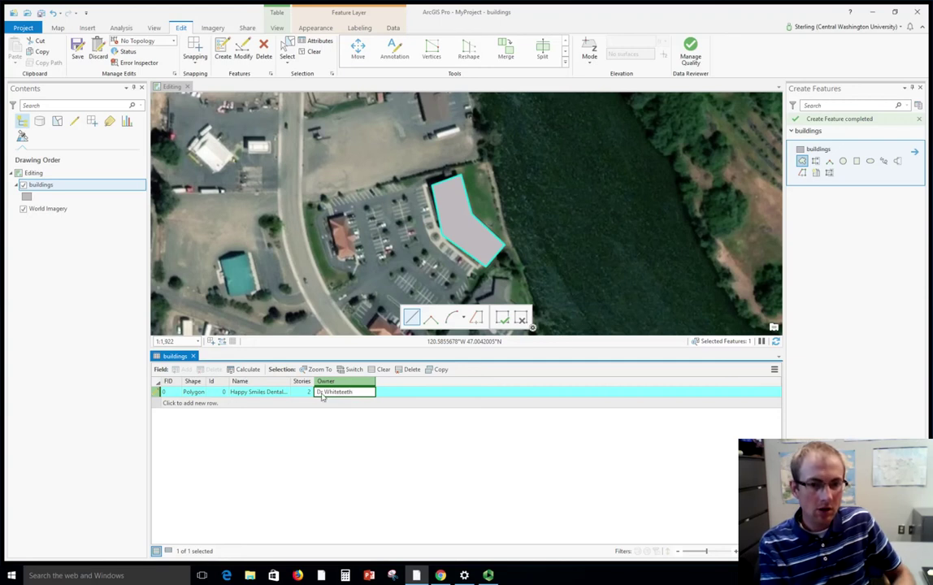
pyautogui.press('Return')
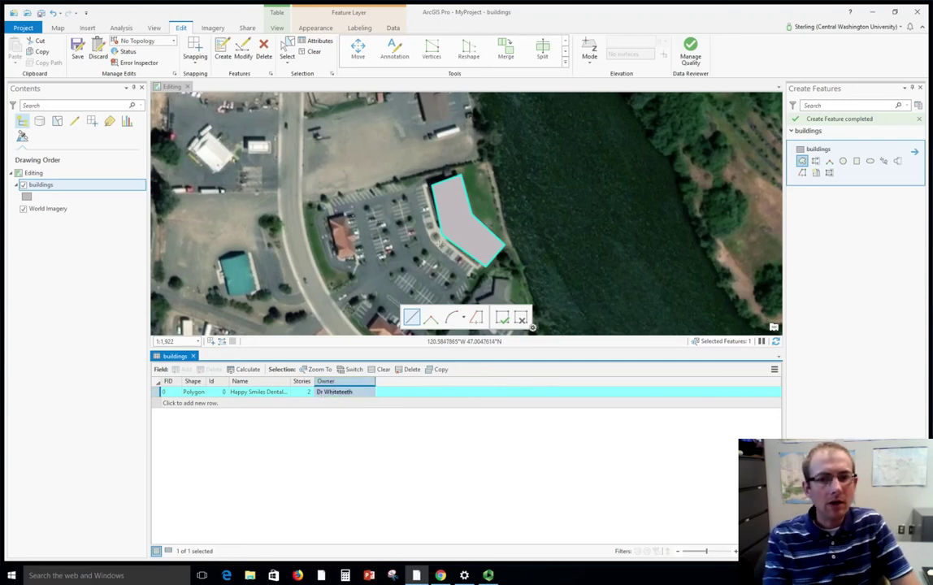
pyautogui.scroll(2, 317, 215)
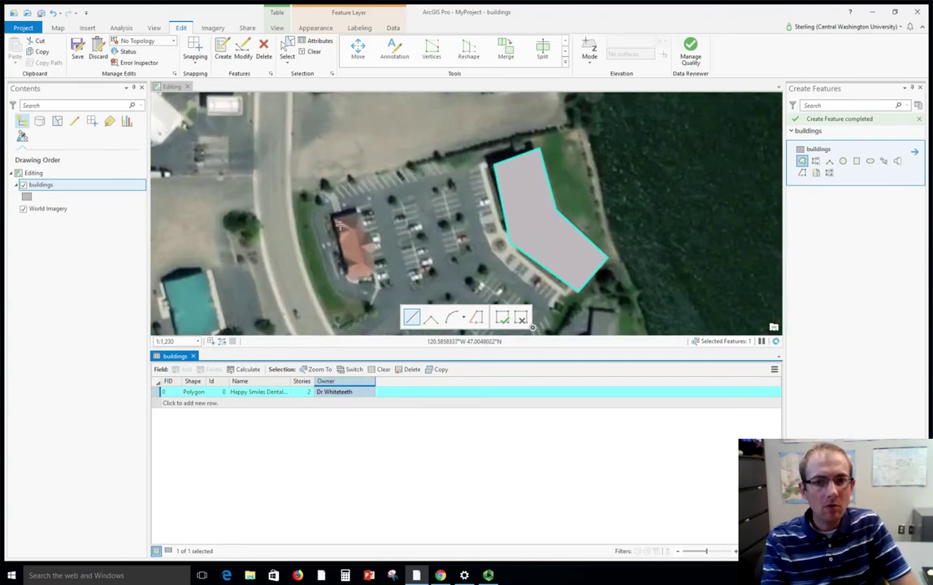
# - Trace the small orange-roofed building as a second buildings polygon
pyautogui.click(333, 217)
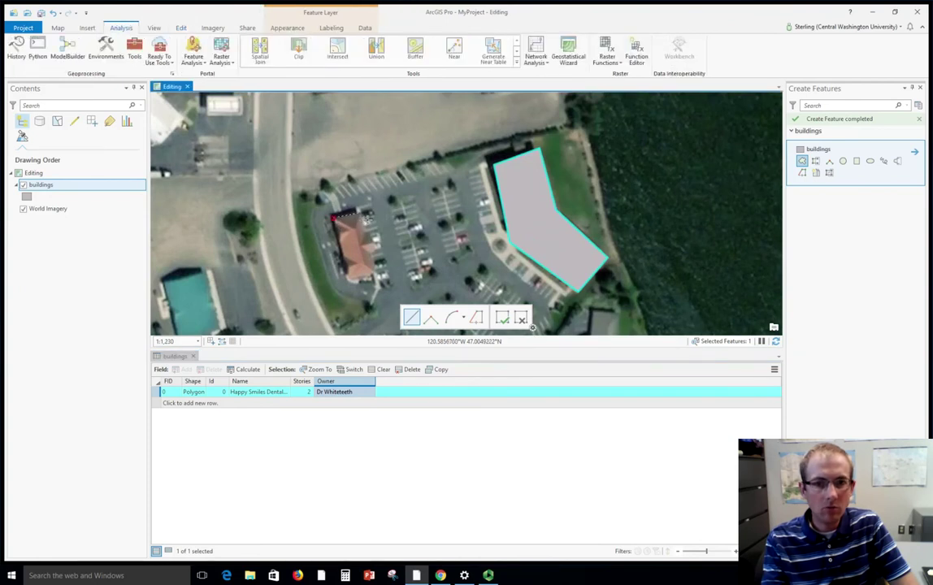
pyautogui.click(360, 212)
pyautogui.click(376, 275)
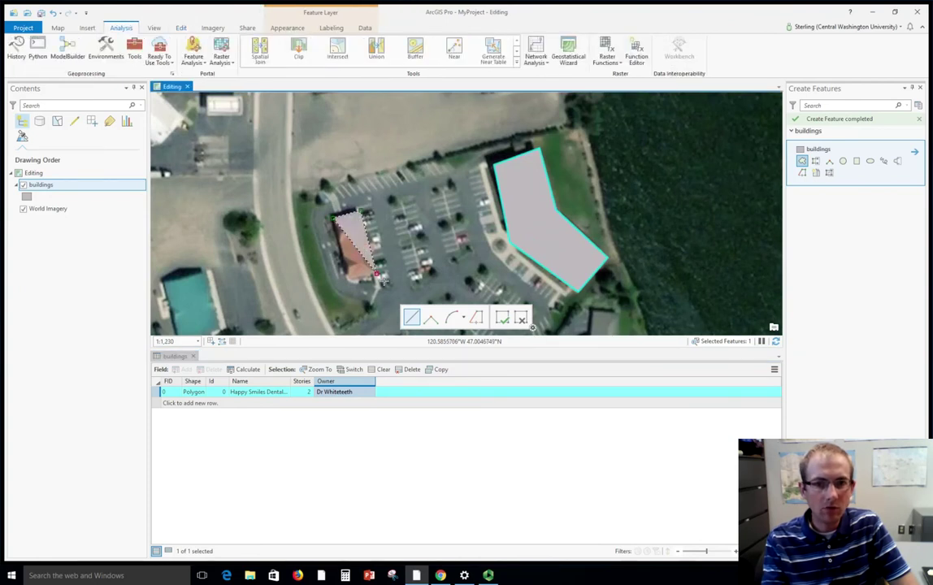
pyautogui.doubleClick(356, 284)
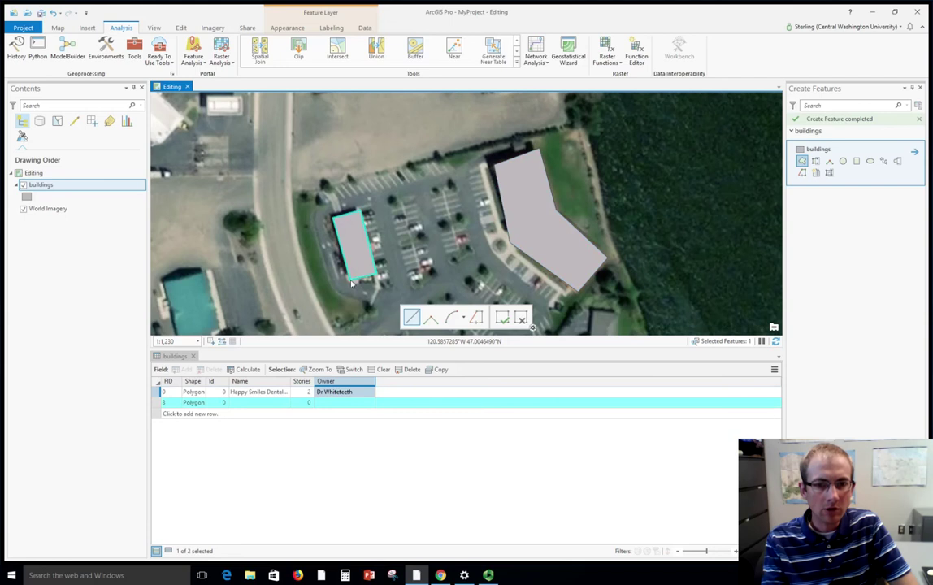
# - Enter Name Jack's Coffee, 1 story and the owner, then save all edits
pyautogui.click(264, 404)
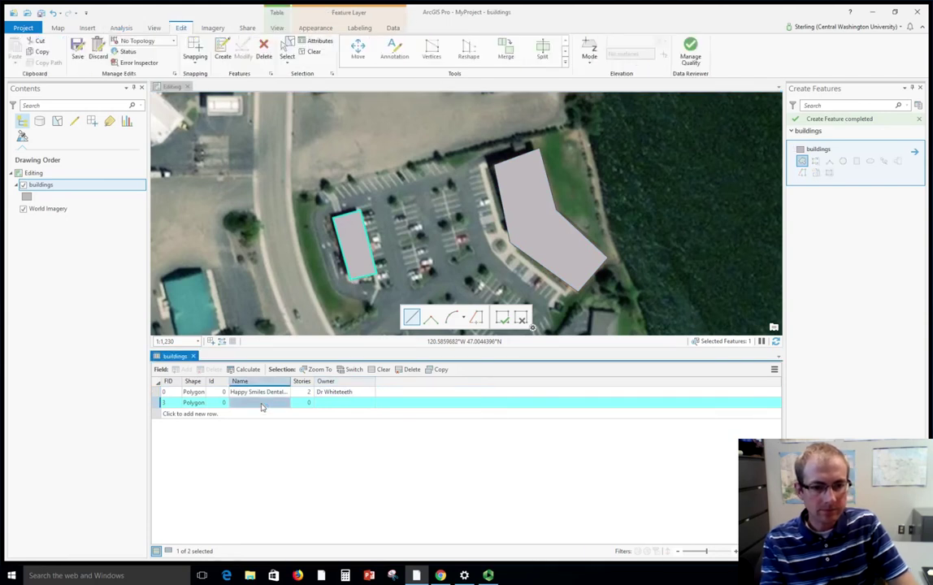
pyautogui.click(265, 407)
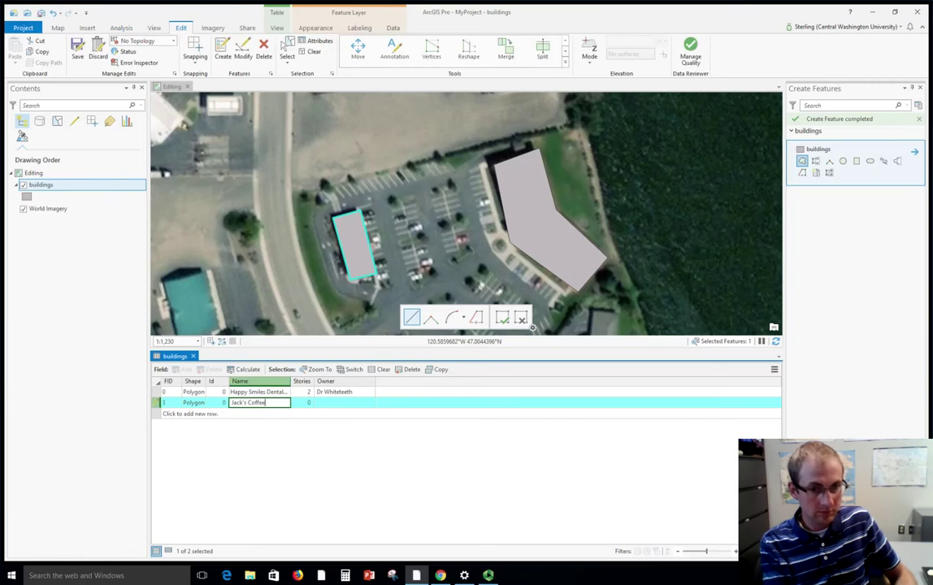
pyautogui.write("Jack's Coffee")
pyautogui.click(306, 404)
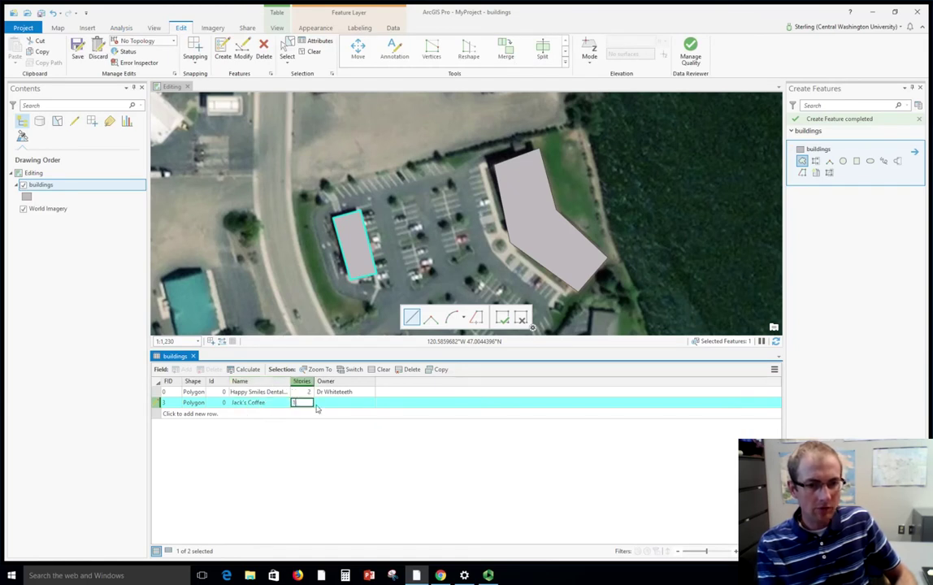
pyautogui.click(328, 407)
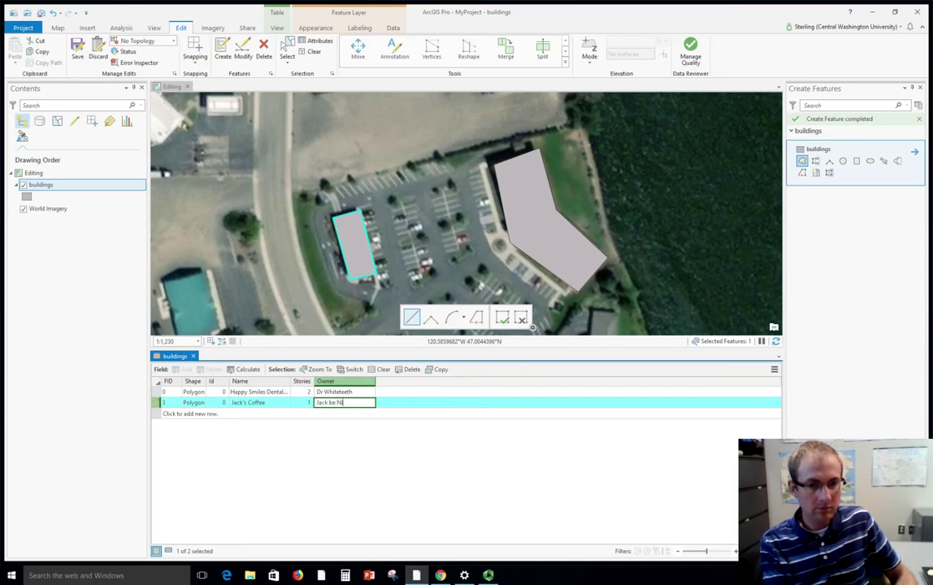
pyautogui.press('Return')
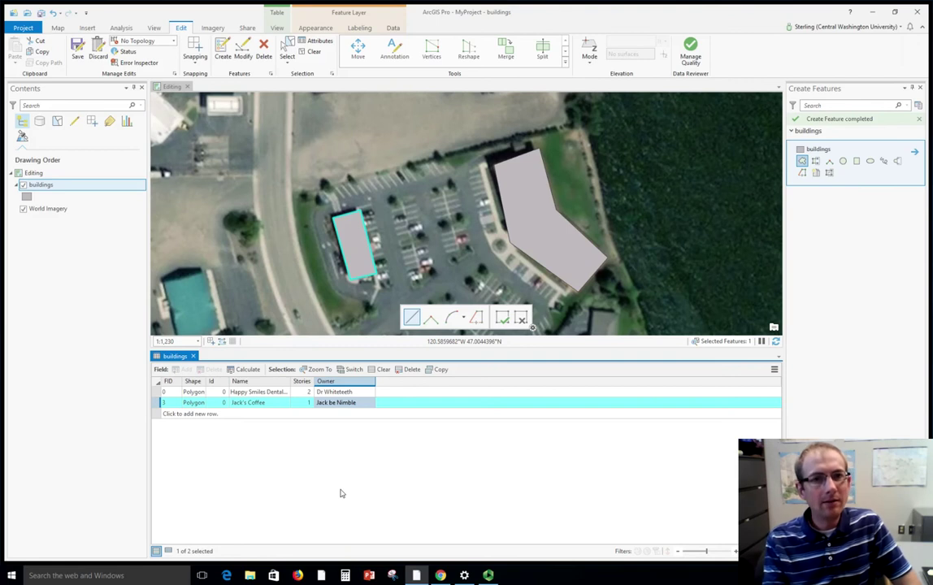
pyautogui.click(77, 55)
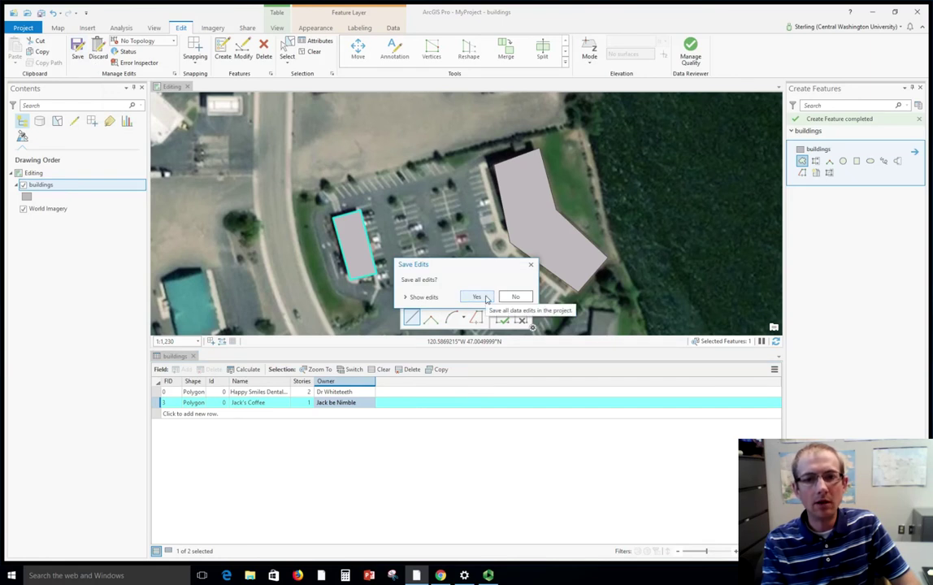
# - Confirm saving the buildings edits and save the project
pyautogui.click(485, 298)
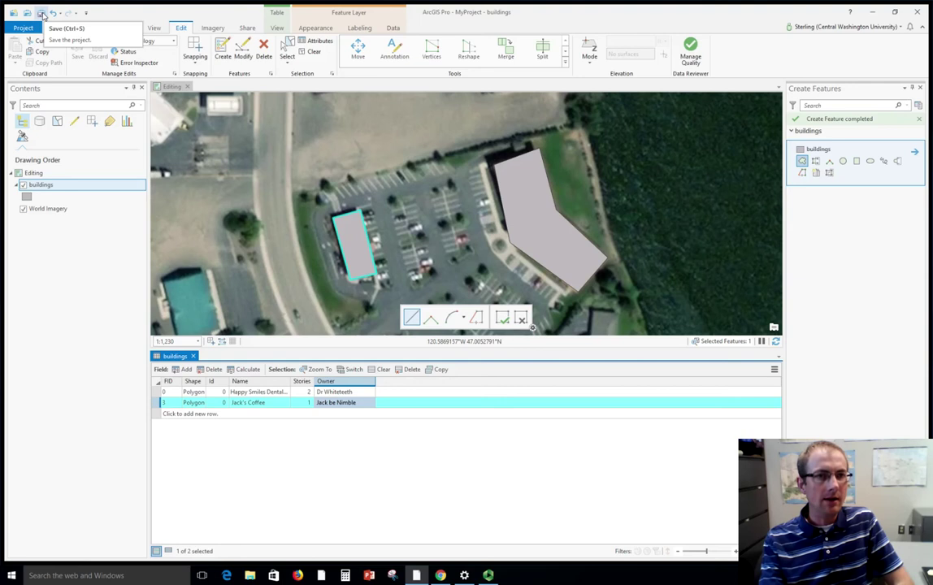
pyautogui.click(41, 13)
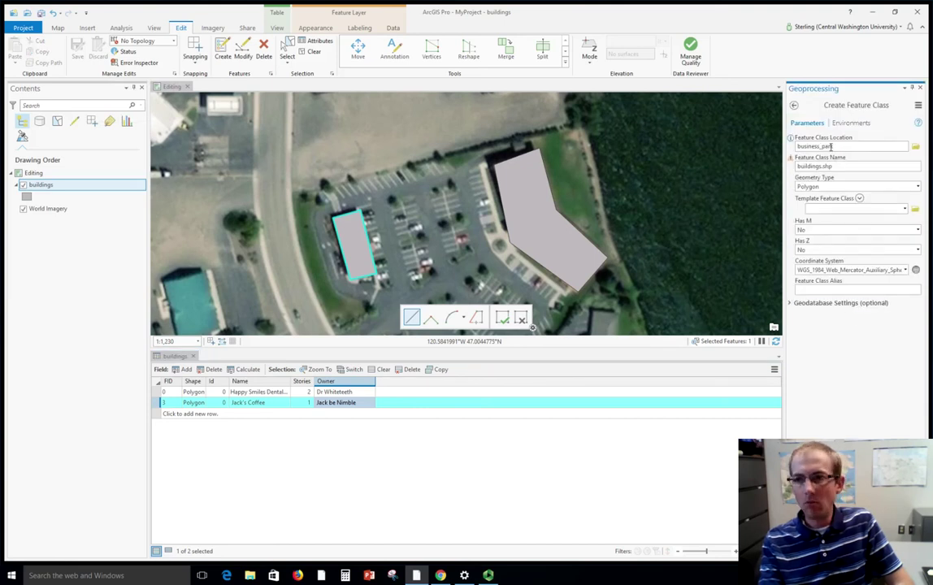
# - Rename the output to roads.shp, set geometry type to Polyline, and run the tool
pyautogui.doubleClick(808, 166)
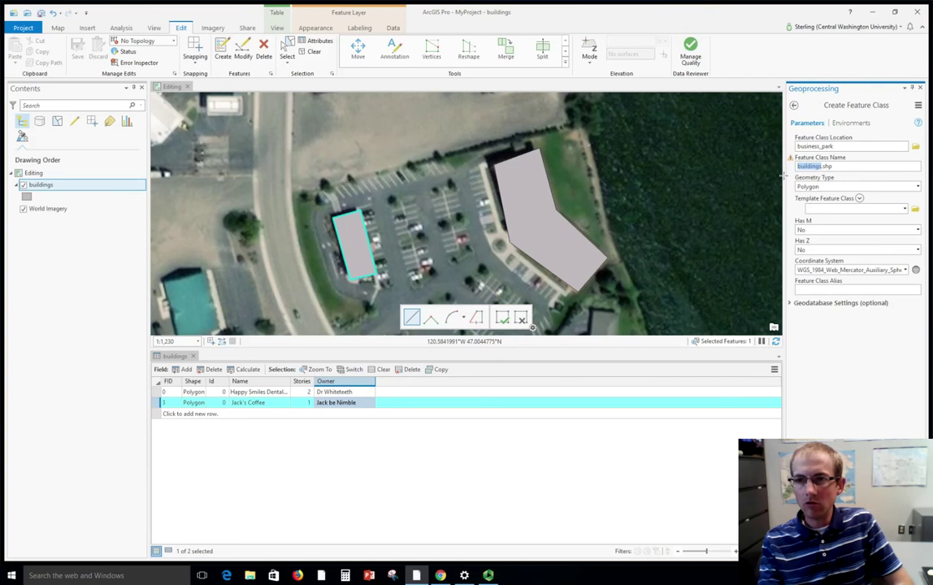
pyautogui.write('roads')
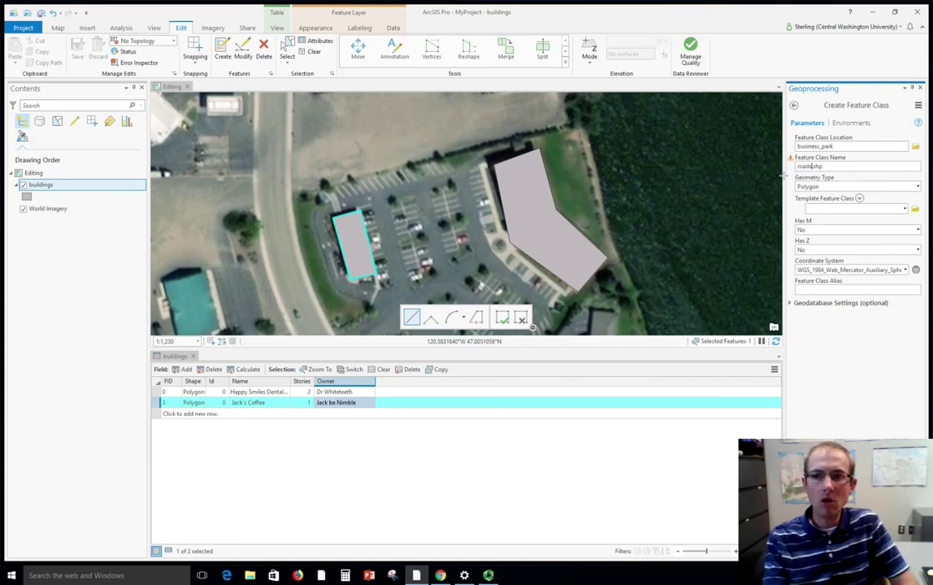
pyautogui.click(917, 186)
pyautogui.click(815, 228)
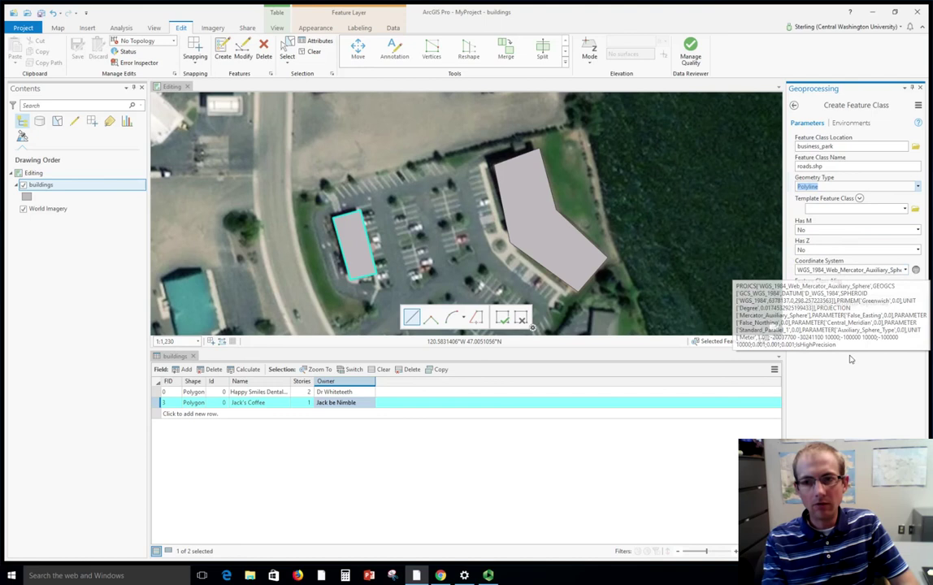
pyautogui.click(898, 550)
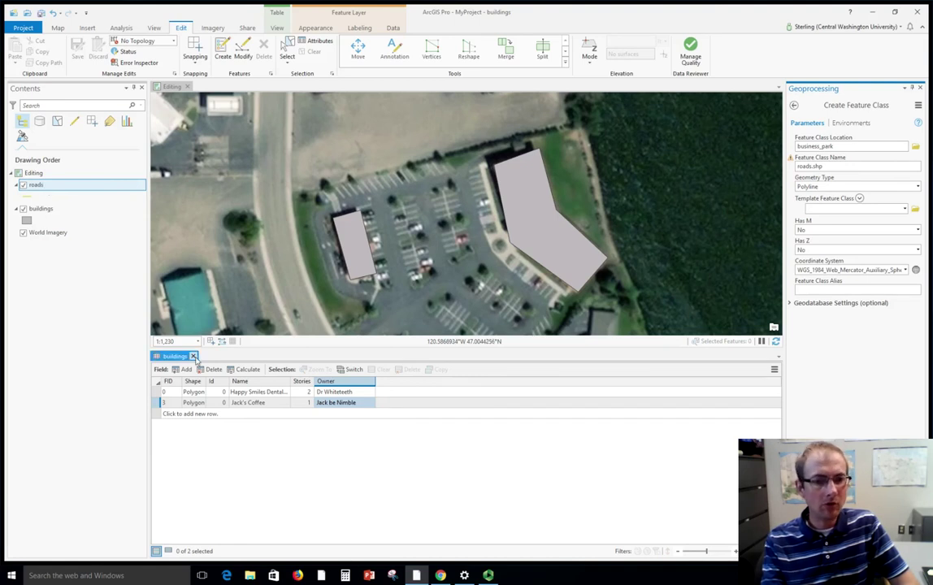
# - Close the buildings table and open the roads attribute table
pyautogui.click(194, 356)
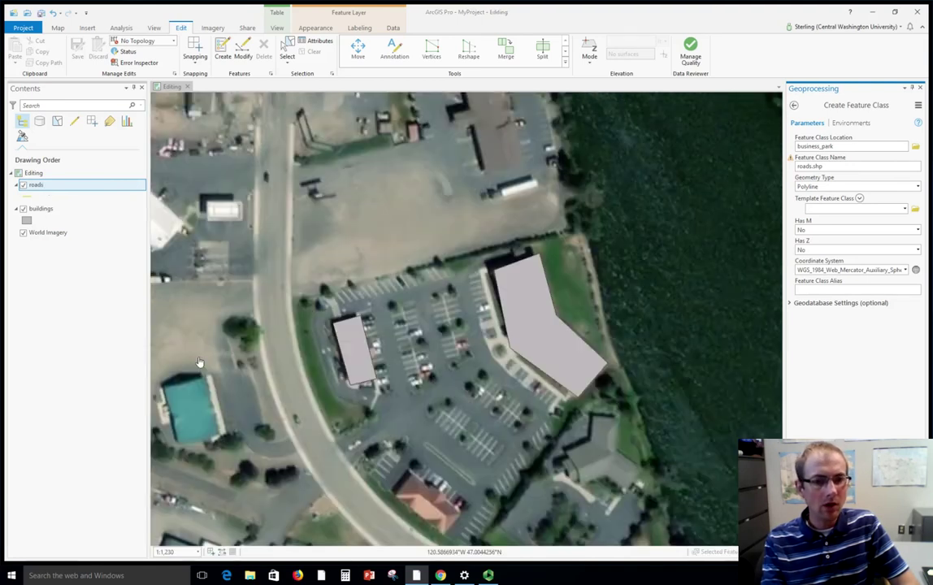
pyautogui.rightClick(96, 189)
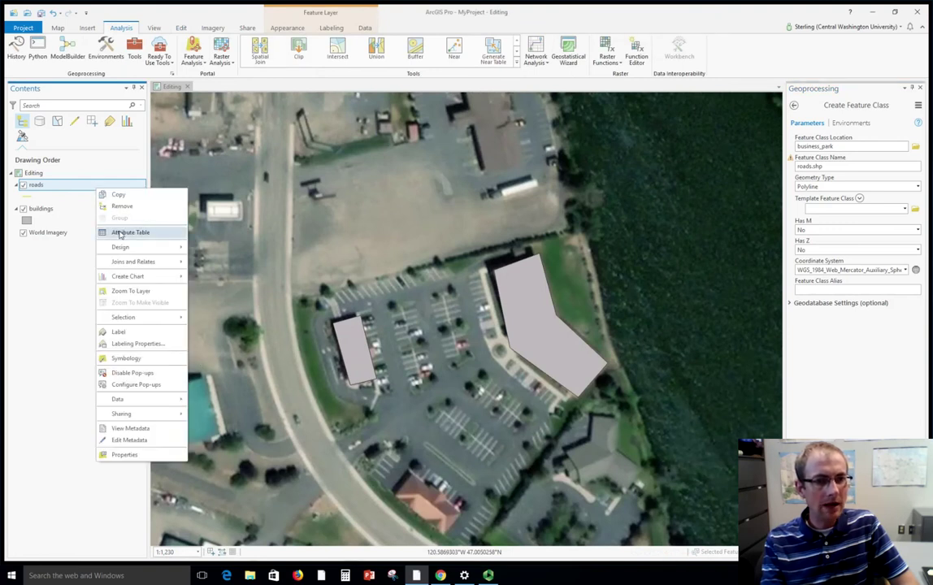
pyautogui.click(120, 234)
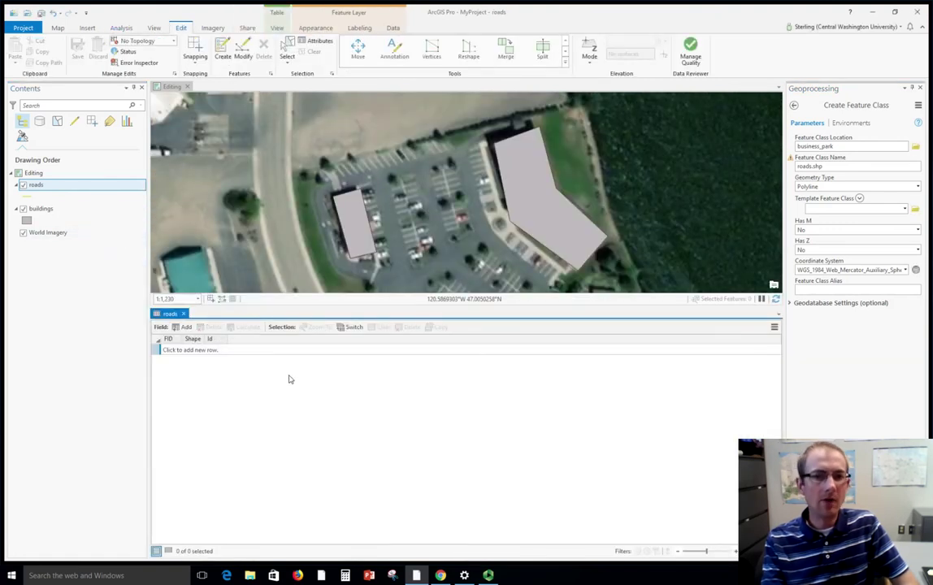
# - Add Text fields Name and Surface to roads, cancelling the unsaved-changes close prompt
pyautogui.click(185, 327)
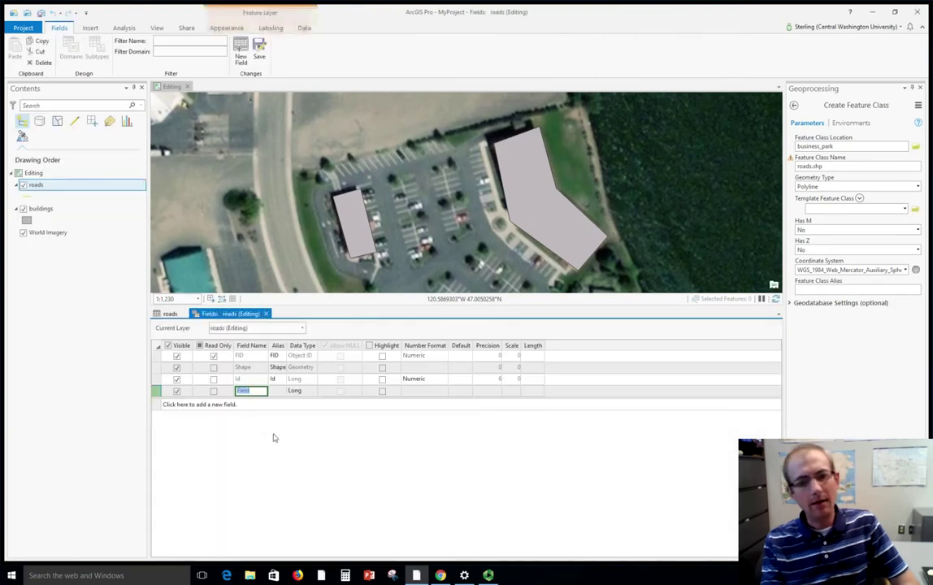
pyautogui.write('Name')
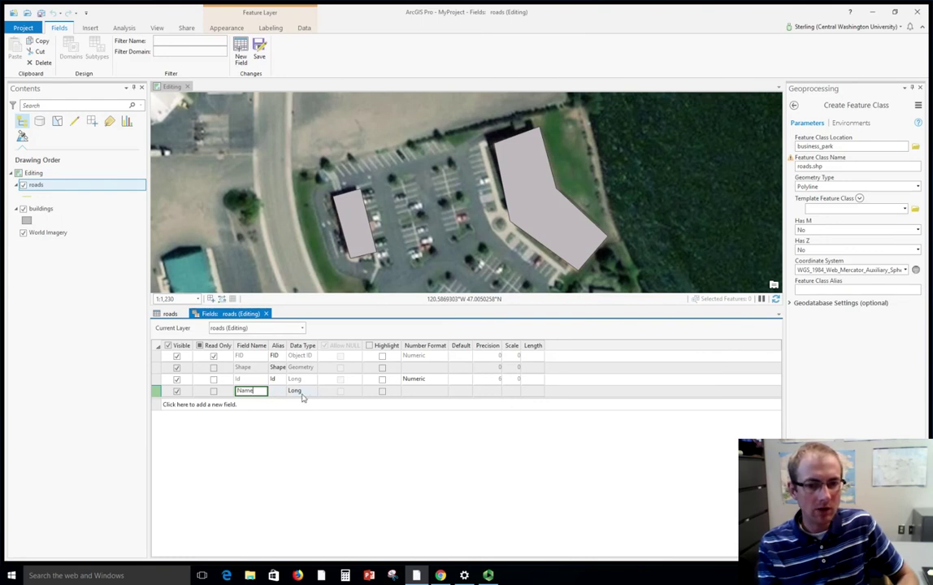
pyautogui.click(302, 391)
pyautogui.click(305, 392)
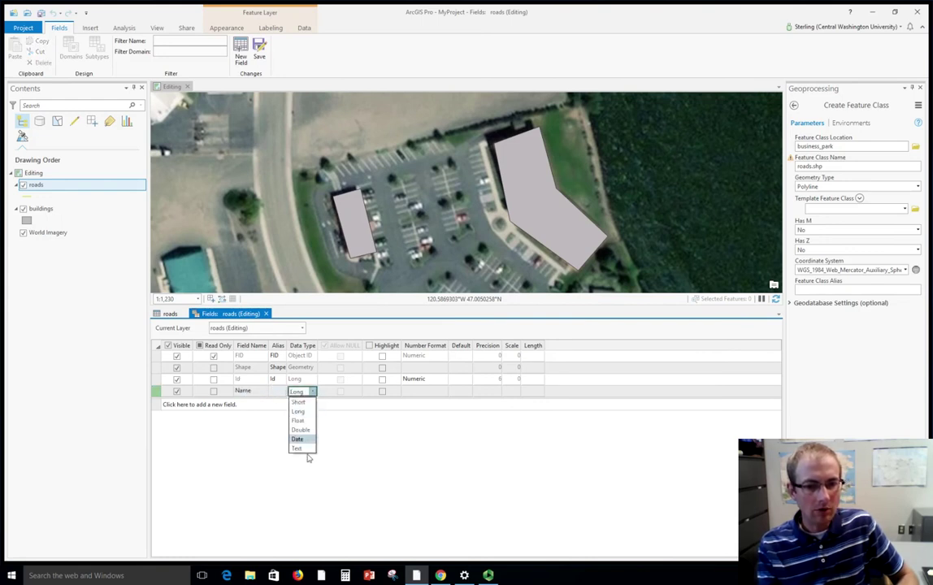
pyautogui.click(298, 449)
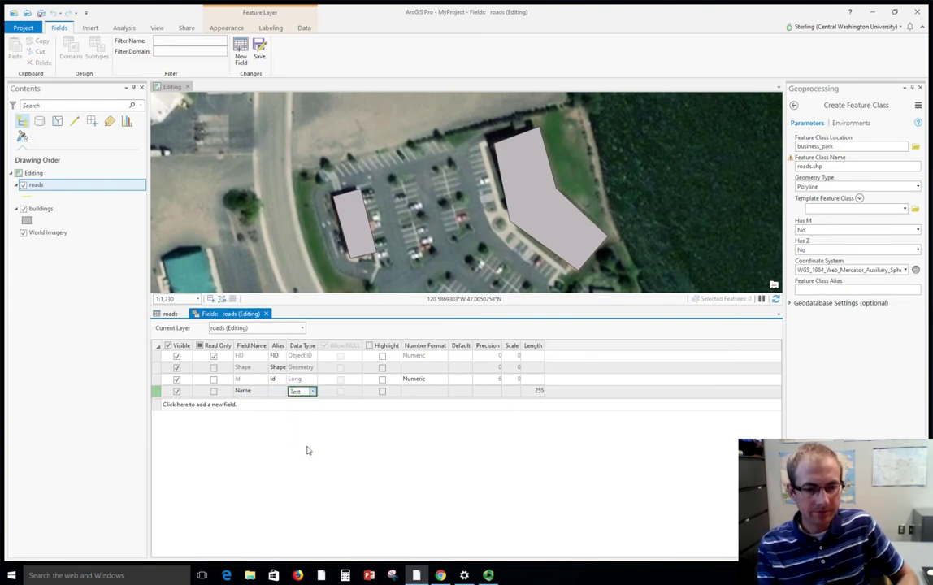
pyautogui.click(231, 405)
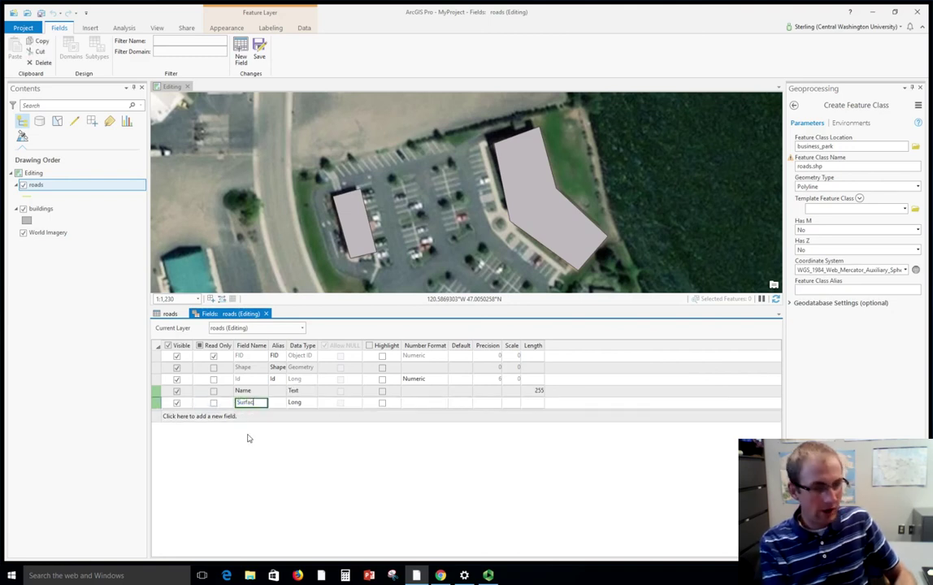
pyautogui.write('Surface')
pyautogui.click(300, 404)
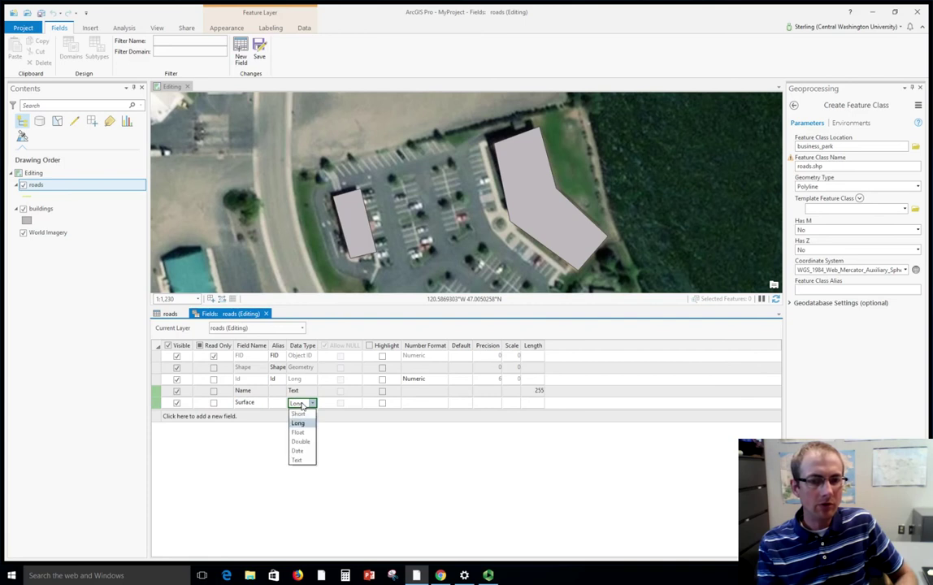
pyautogui.click(298, 460)
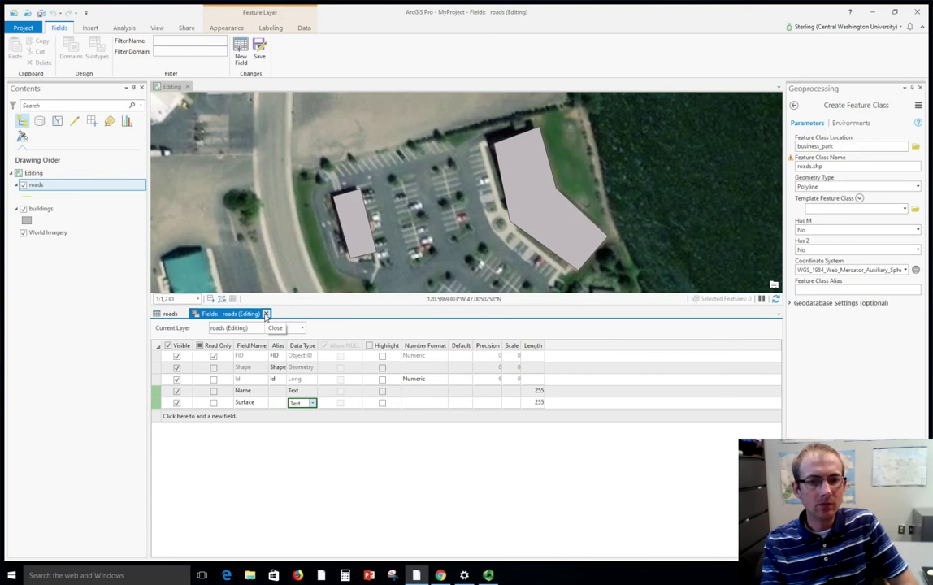
pyautogui.click(266, 315)
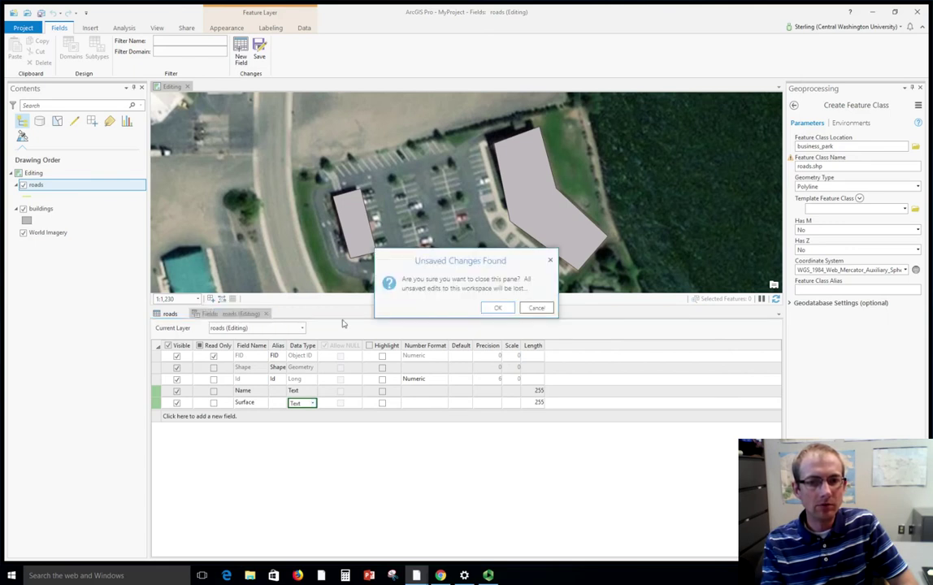
pyautogui.click(536, 307)
# - Save the Name and Surface fields, close the Fields view, and activate the roads line template
pyautogui.click(250, 52)
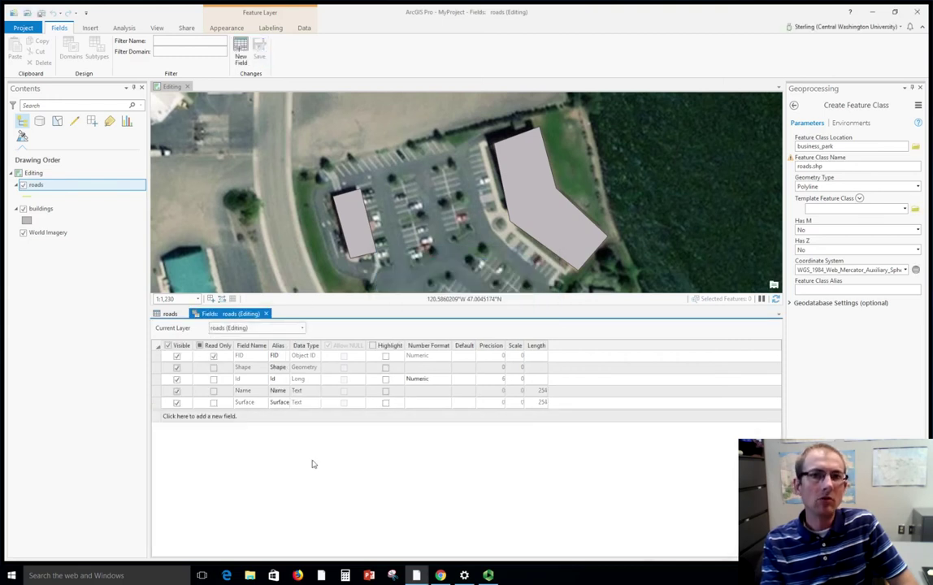
pyautogui.click(267, 315)
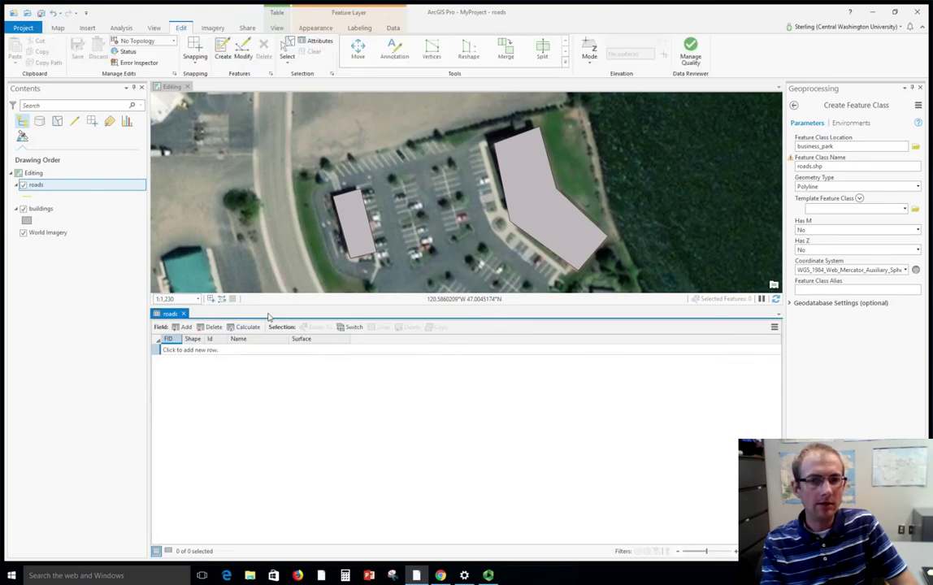
pyautogui.click(224, 54)
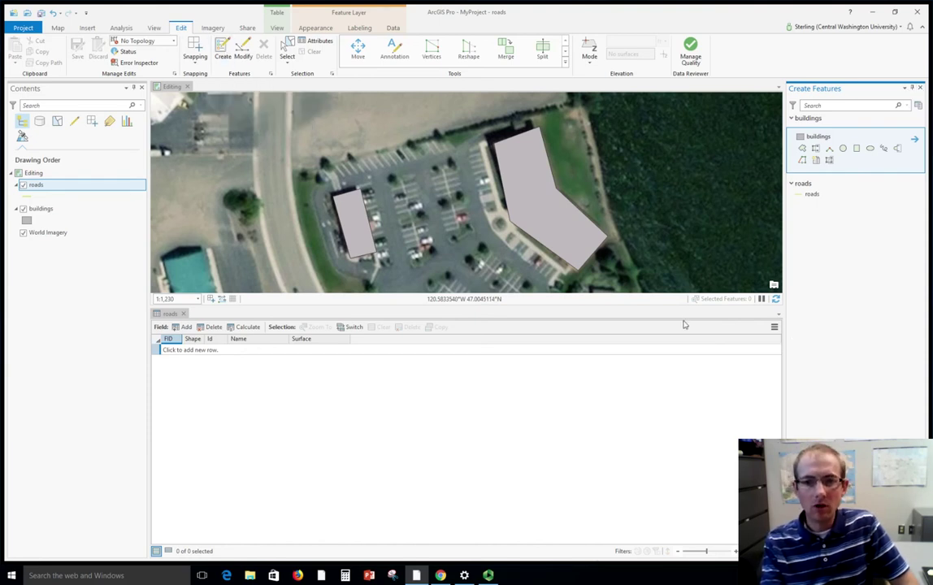
pyautogui.moveTo(688, 310); pyautogui.dragTo(673, 494)
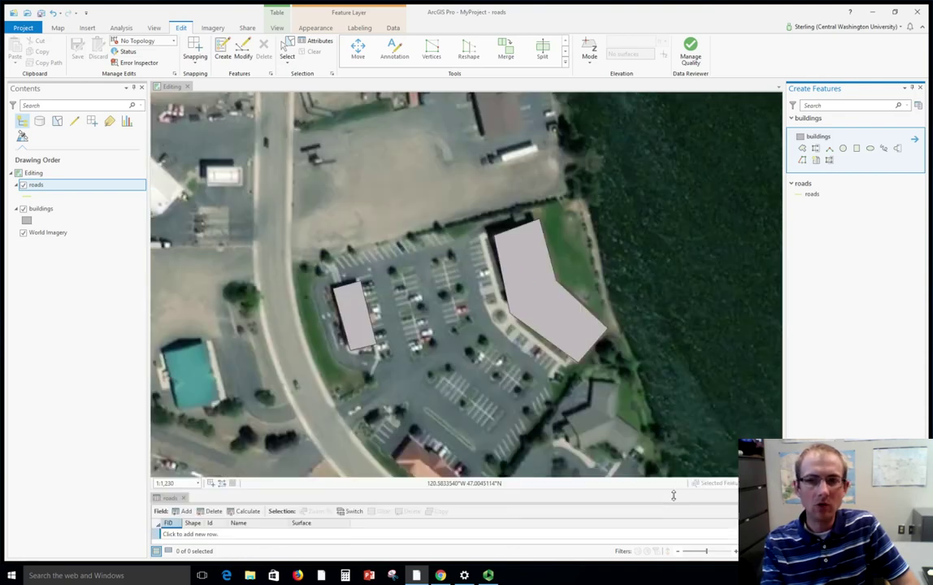
pyautogui.click(814, 195)
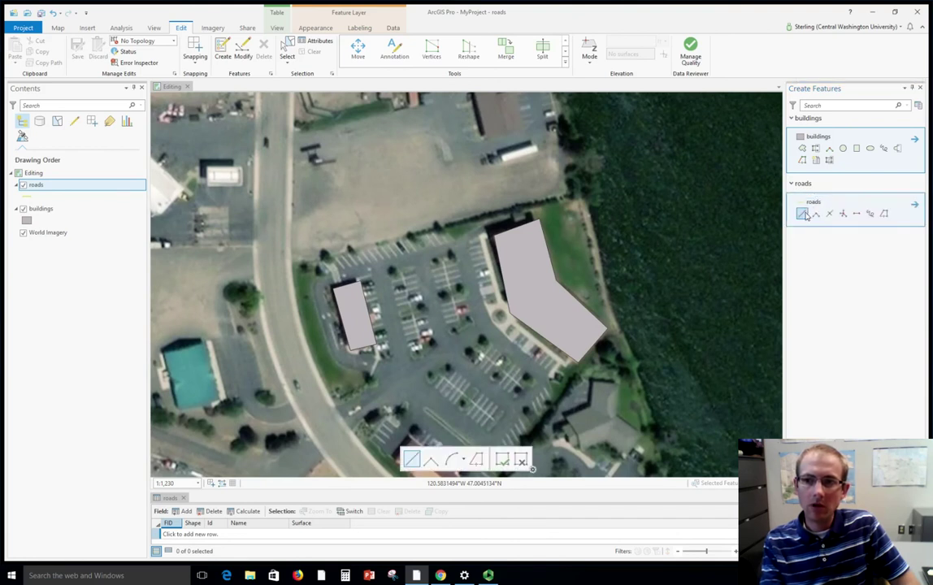
# - Zoom out and digitize the river road from the map top, around its bend, to the southeast end
pyautogui.click(802, 214)
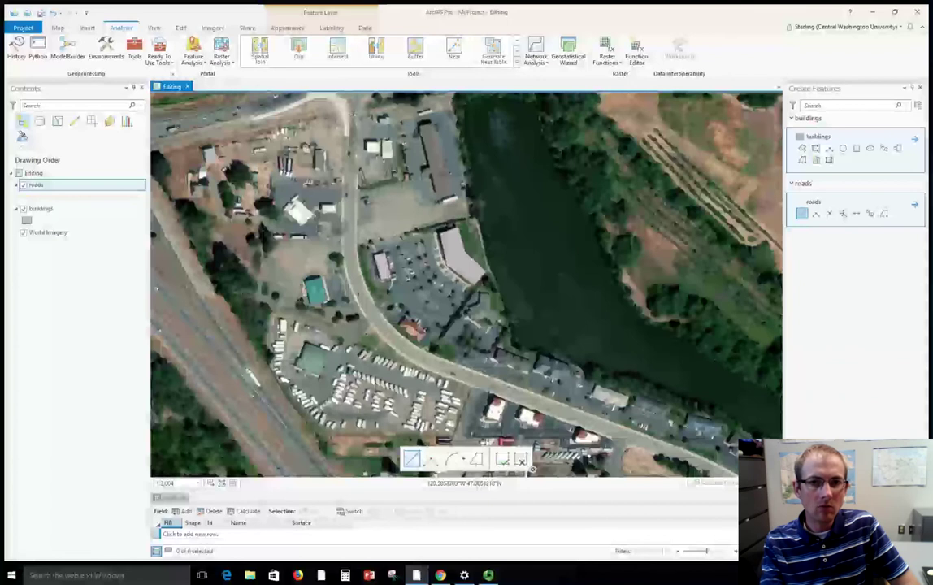
pyautogui.click(351, 98)
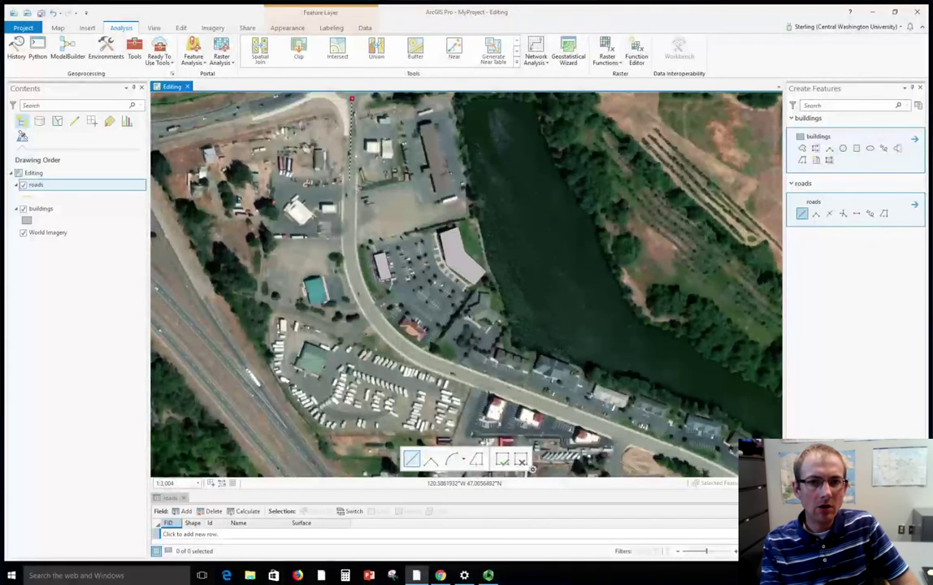
pyautogui.click(348, 248)
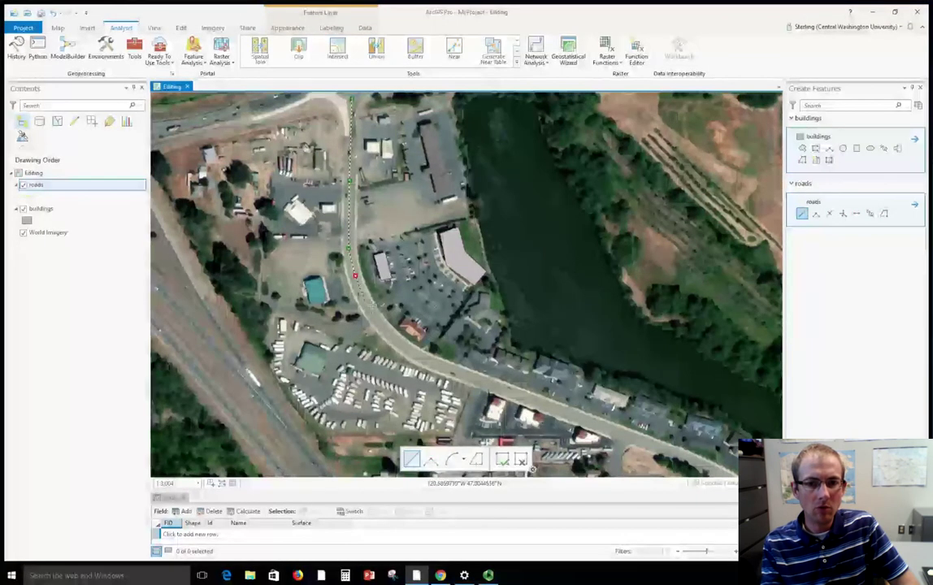
pyautogui.click(375, 321)
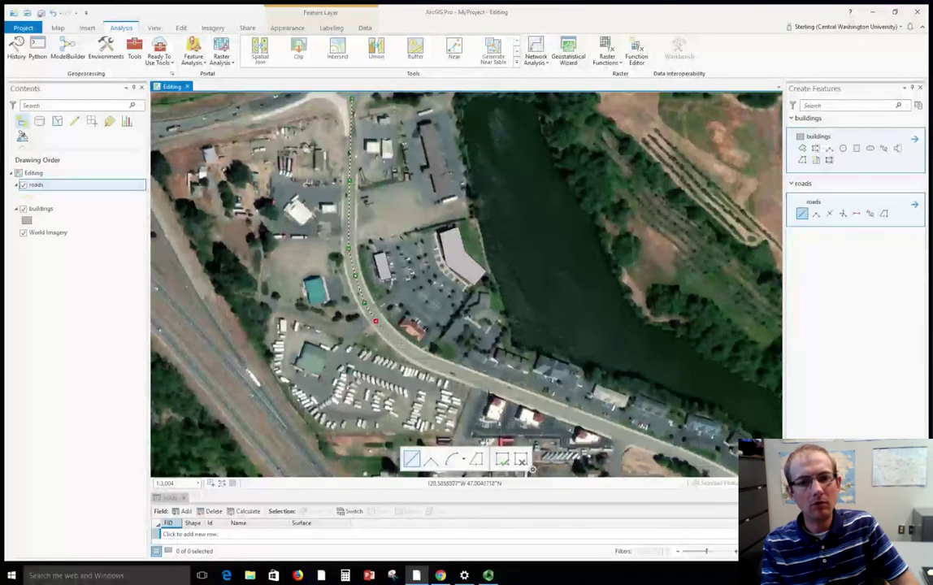
pyautogui.click(412, 356)
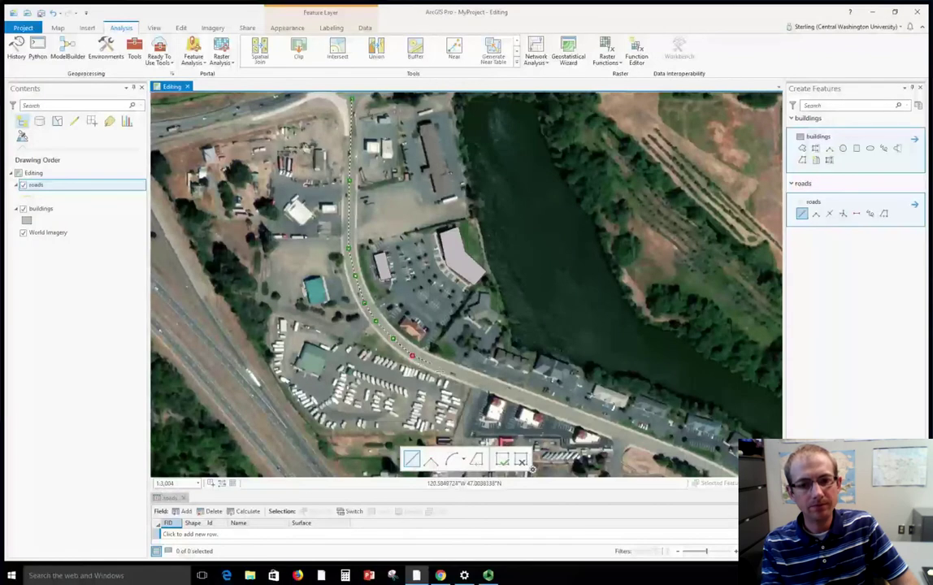
pyautogui.doubleClick(695, 465)
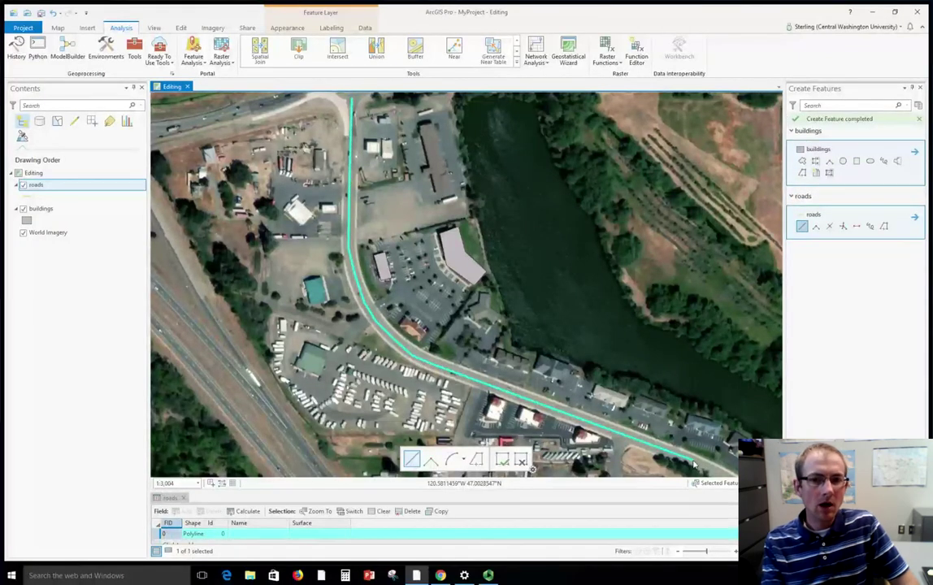
# - In the roads attribute table, enter Name 'Easy Street' and Surface 'Paved' for the new line
pyautogui.click(263, 540)
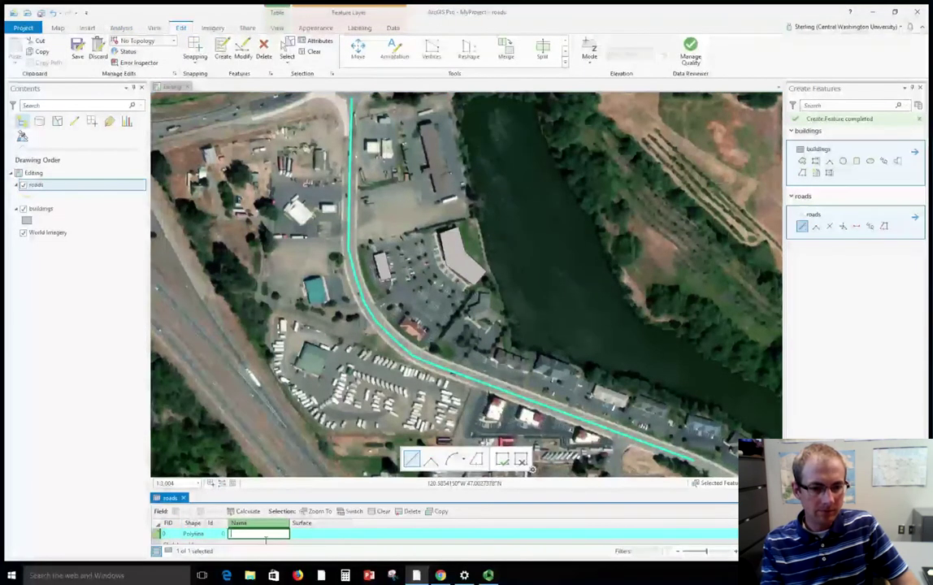
pyautogui.write('East')
pyautogui.write(' S')
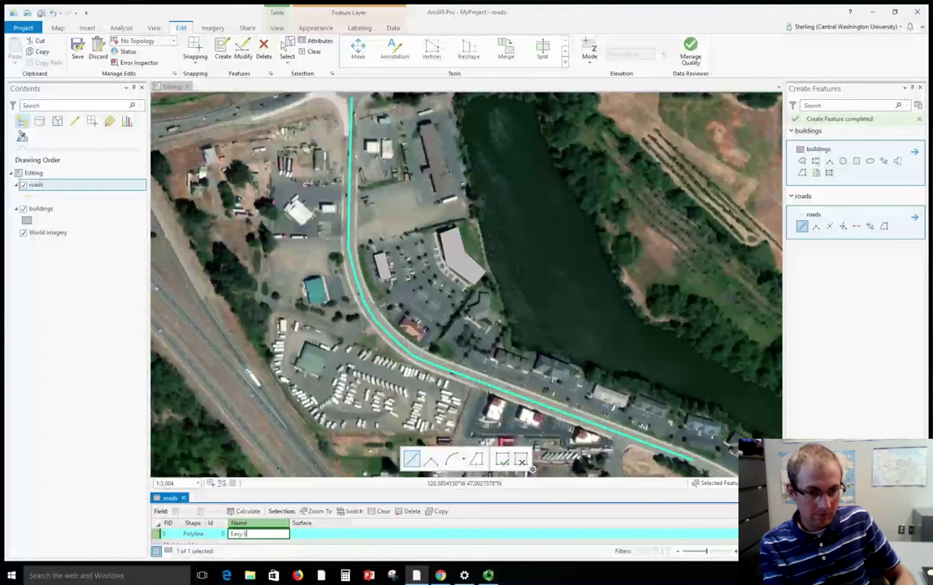
pyautogui.write('treet')
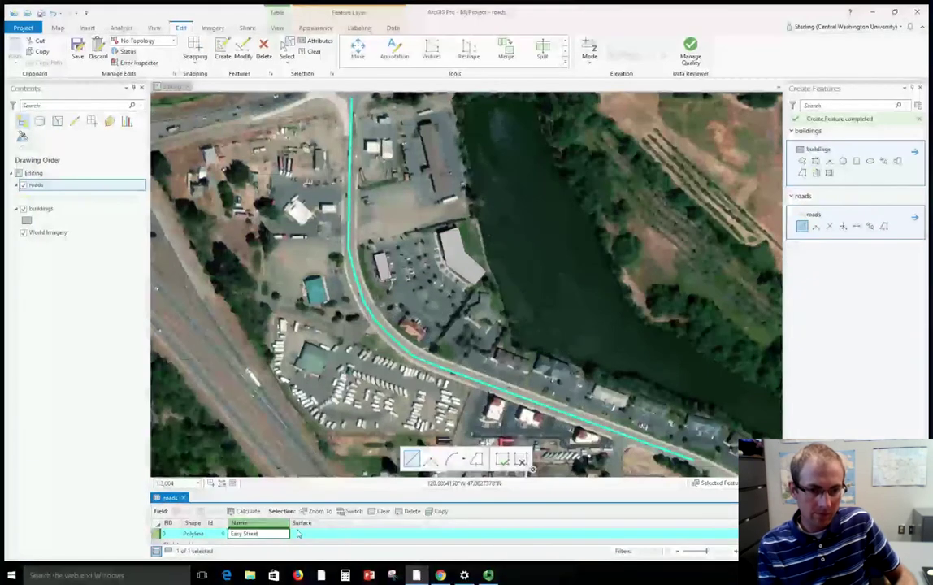
pyautogui.click(304, 535)
pyautogui.write('Paved')
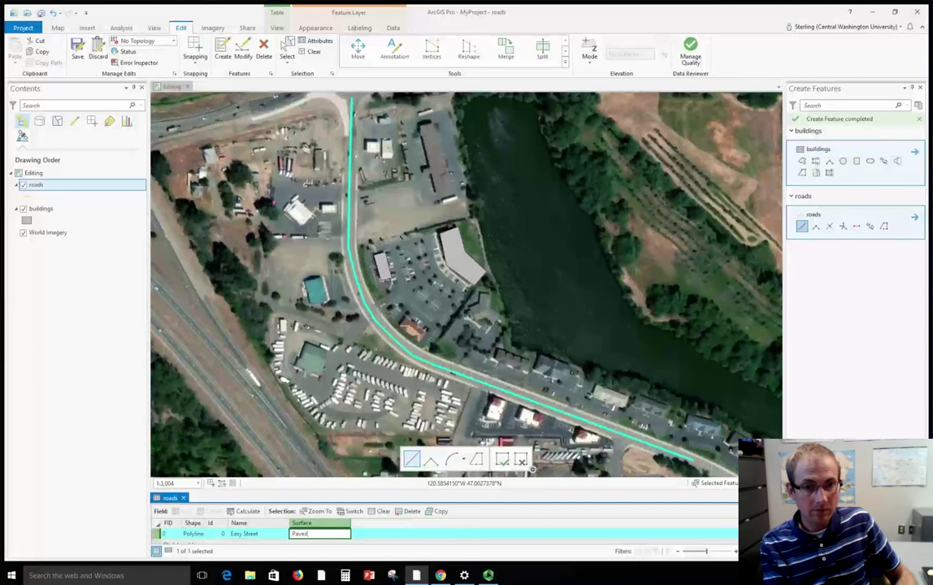
pyautogui.press('Return')
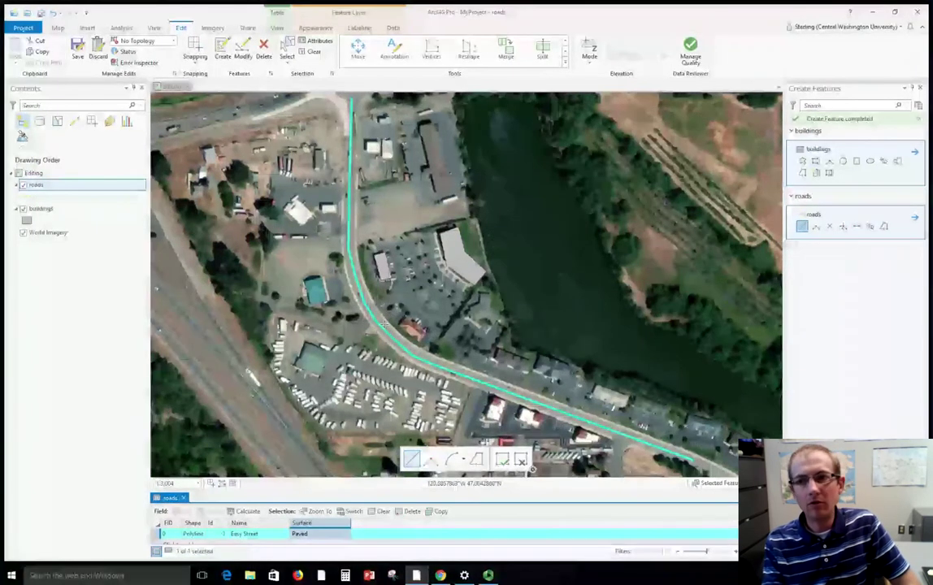
# - Review the Snapping options on the Edit tab and make the map view active again
pyautogui.click(802, 228)
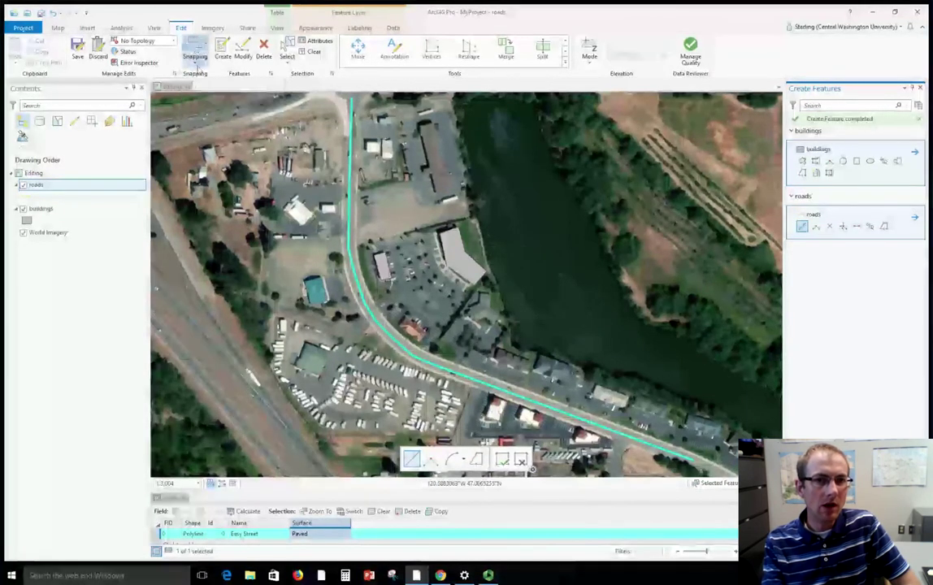
pyautogui.click(198, 65)
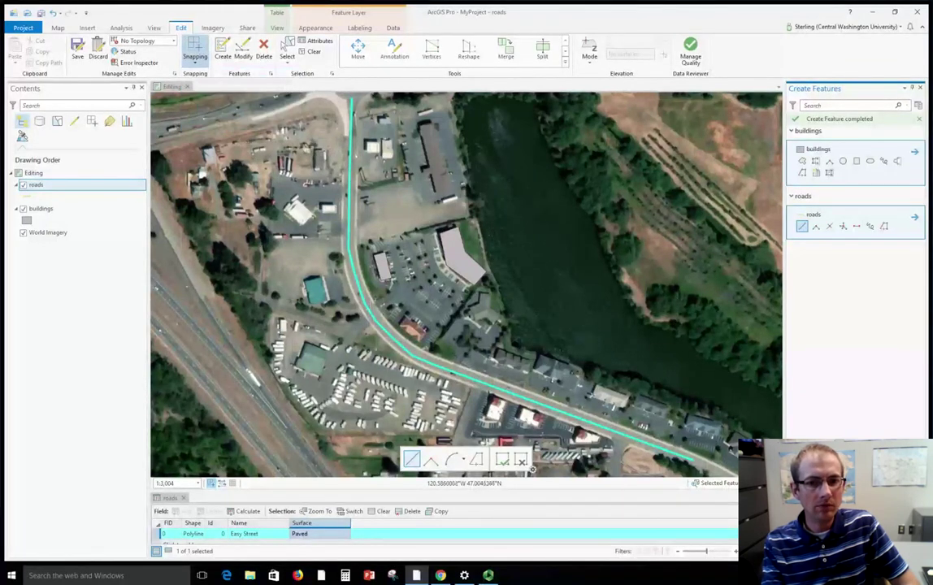
pyautogui.click(334, 263)
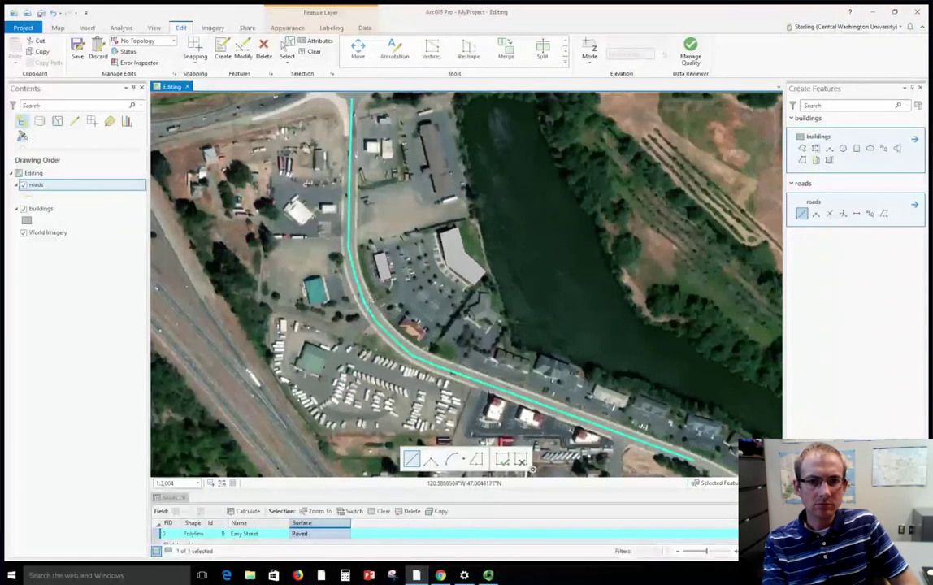
pyautogui.click(192, 53)
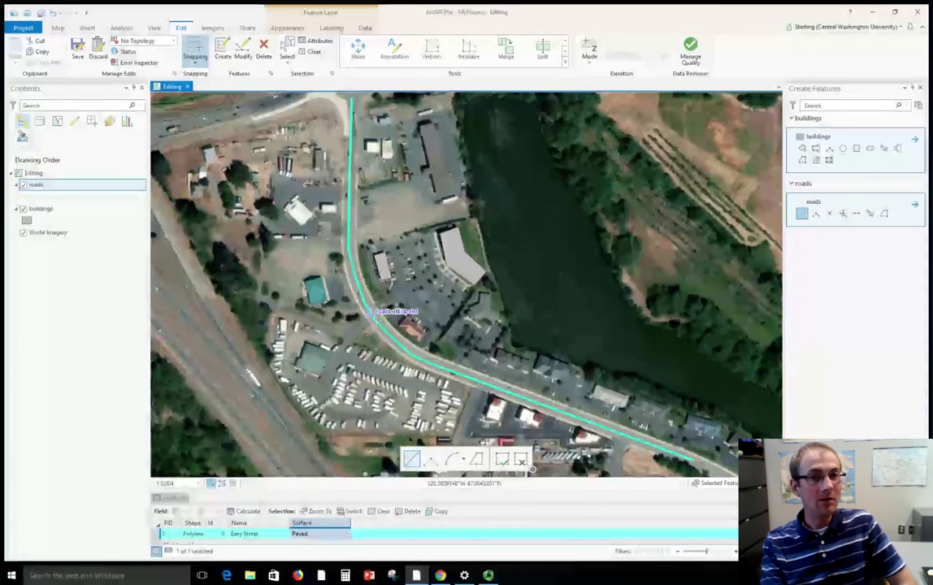
# - Enable snapping and place the first vertex of a new road on Easy Street
pyautogui.click(196, 47)
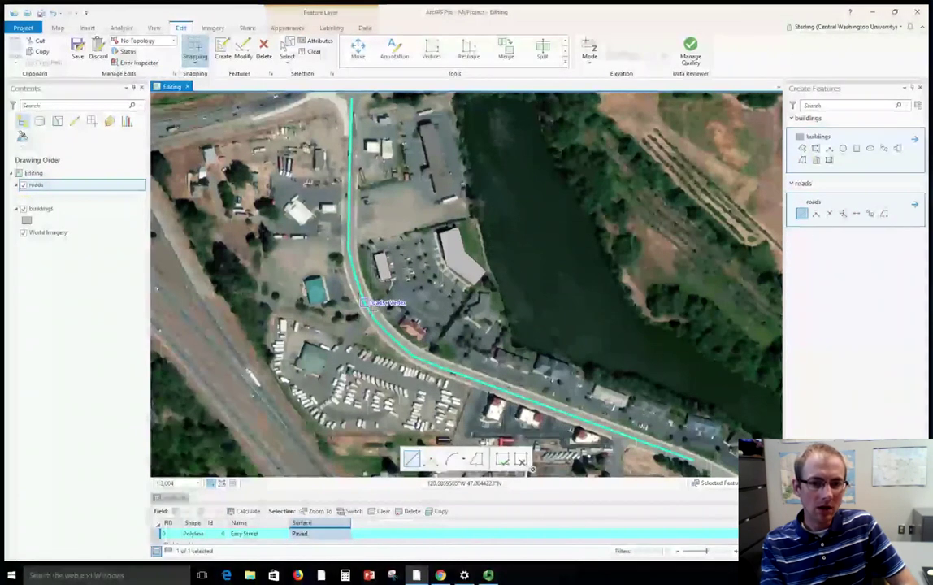
pyautogui.click(356, 307)
# - Trace the driveway loop up the road's west side and finish it as a second road line
pyautogui.click(348, 305)
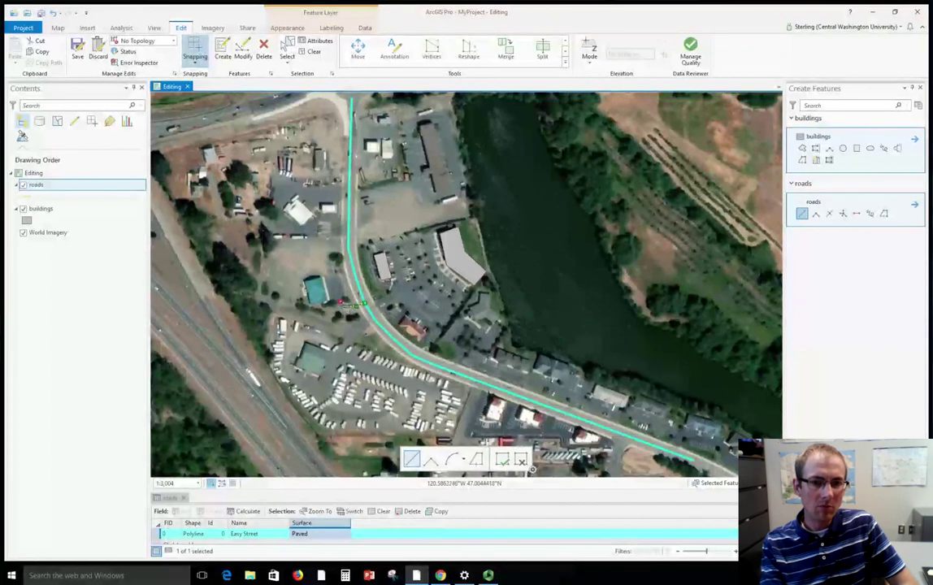
pyautogui.click(334, 284)
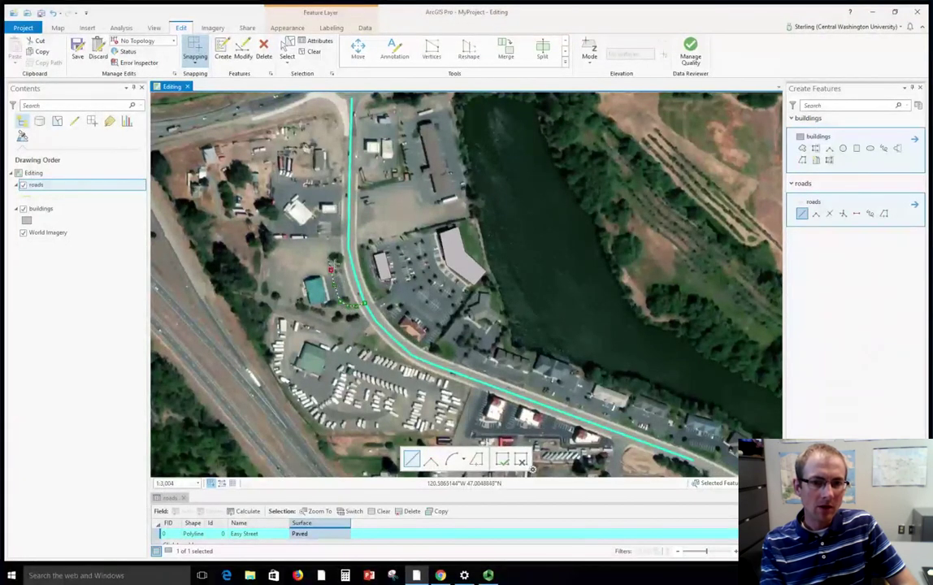
pyautogui.click(326, 254)
pyautogui.click(334, 245)
pyautogui.doubleClick(343, 243)
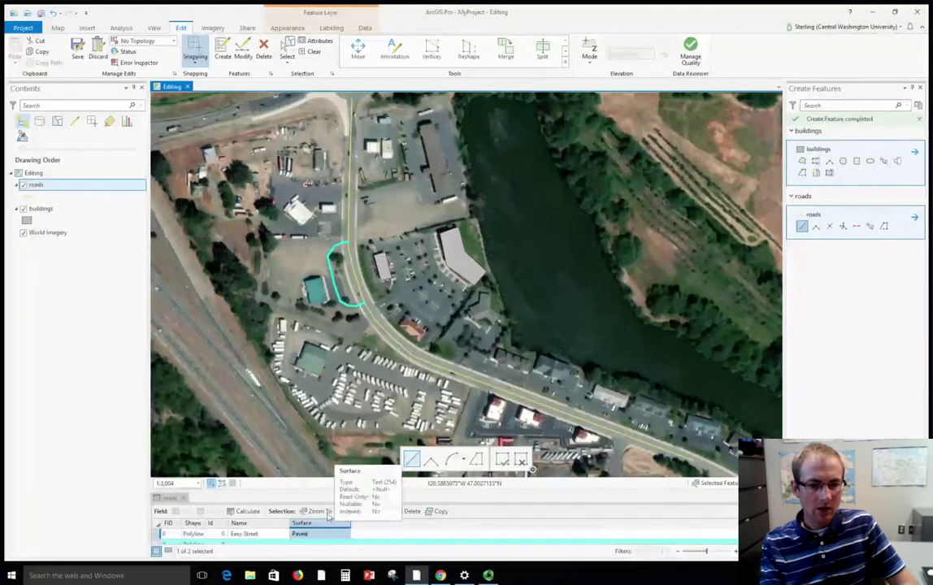
# - Give the new road Name 'Unnamed driveway' and Surface 'Gravel', then save all edits
pyautogui.moveTo(322, 492); pyautogui.dragTo(291, 457)
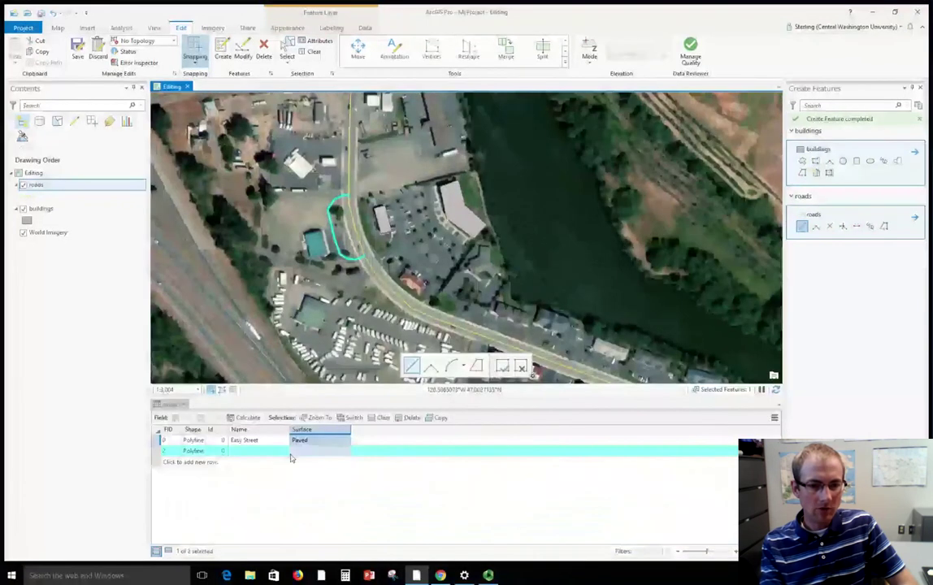
pyautogui.doubleClick(276, 451)
pyautogui.write('U')
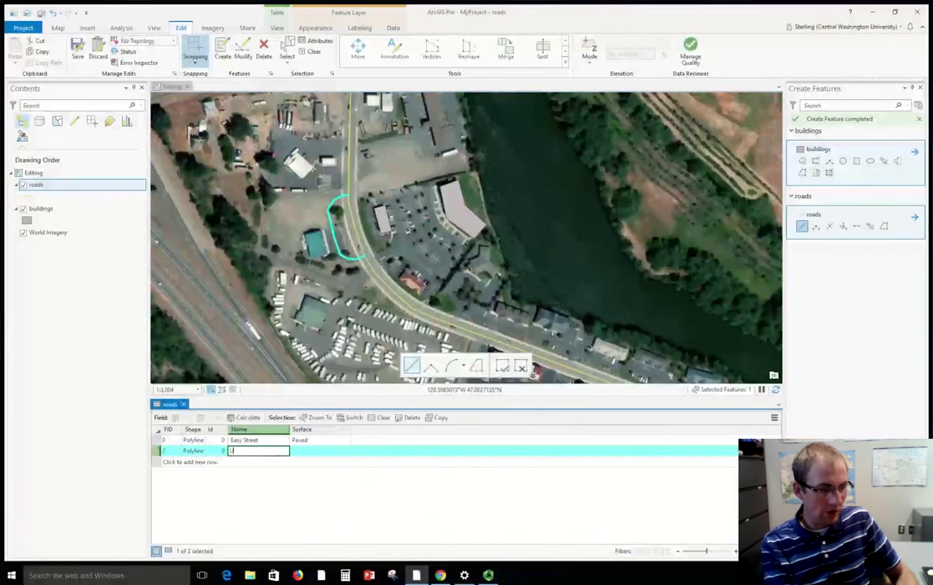
pyautogui.write('nnamed driveway')
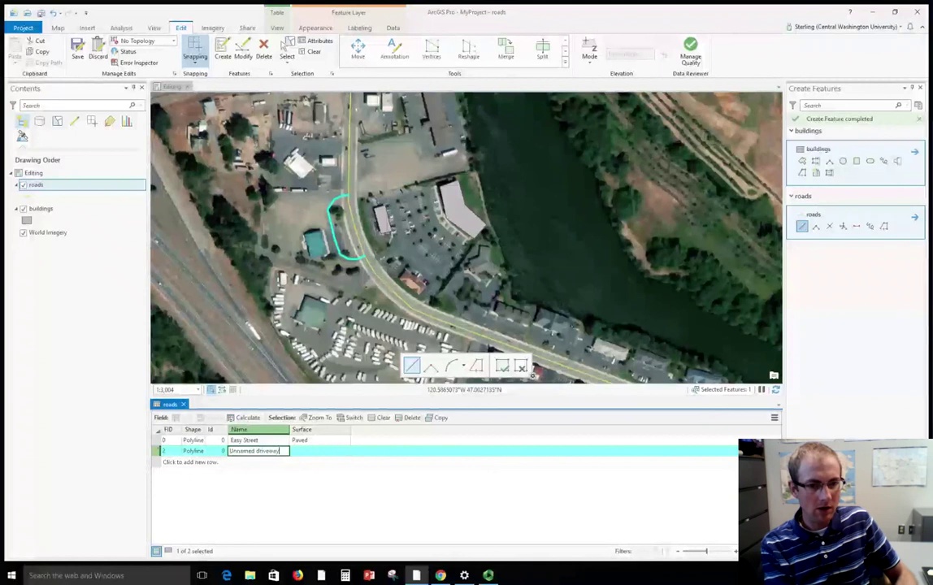
pyautogui.press('Tab')
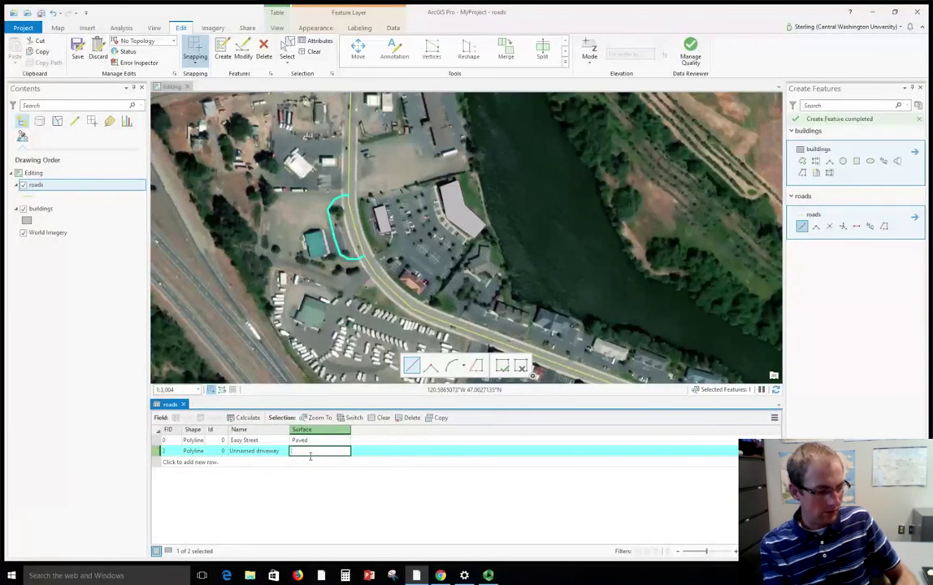
pyautogui.write('Gravel')
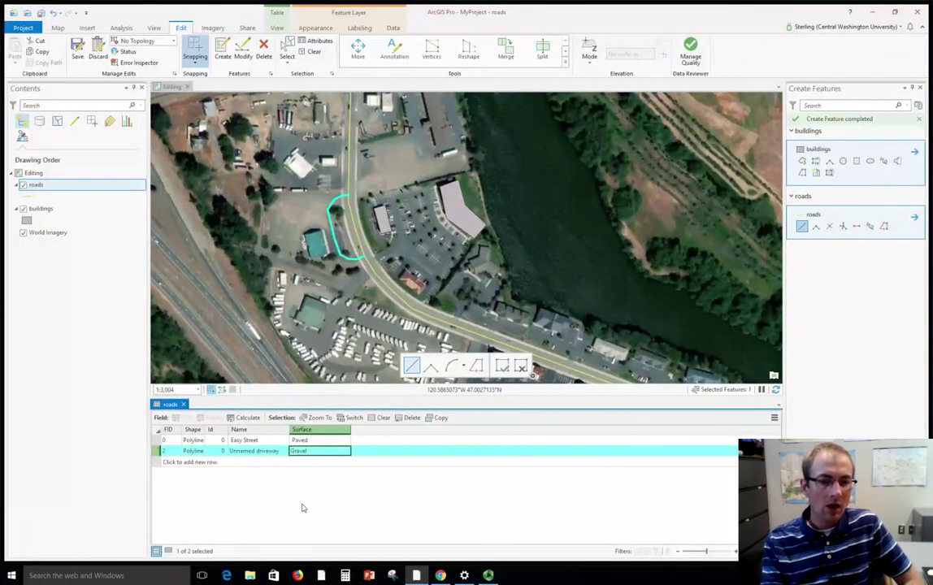
pyautogui.click(340, 89)
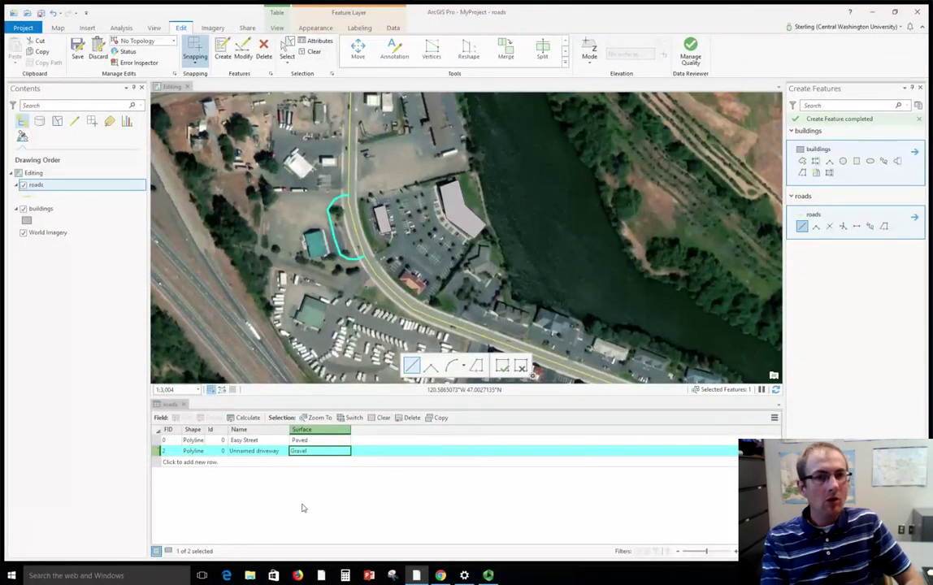
pyautogui.click(78, 52)
pyautogui.click(477, 297)
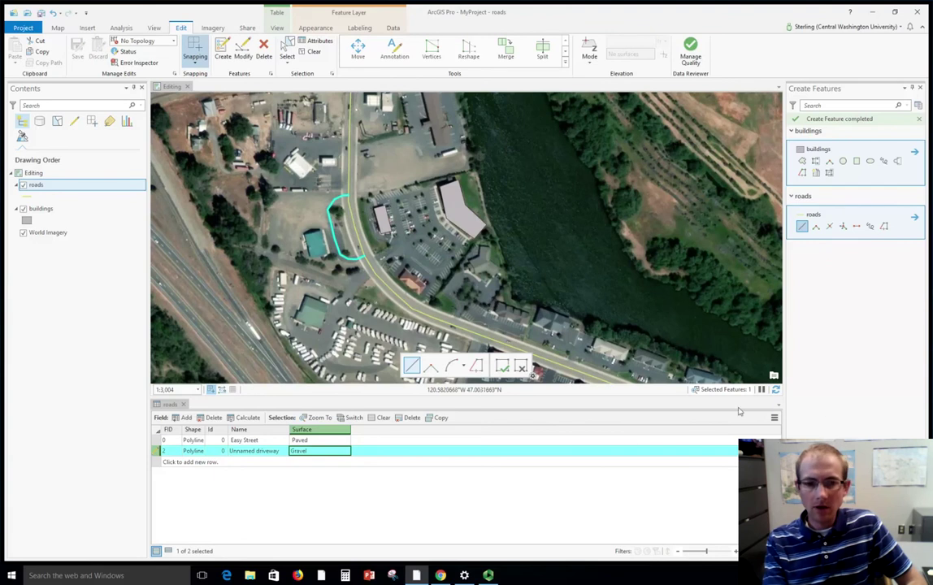
# - Close the table, hide World Imagery, and symbolize roads as Minor Road and buildings as Building Footprint
pyautogui.click(183, 404)
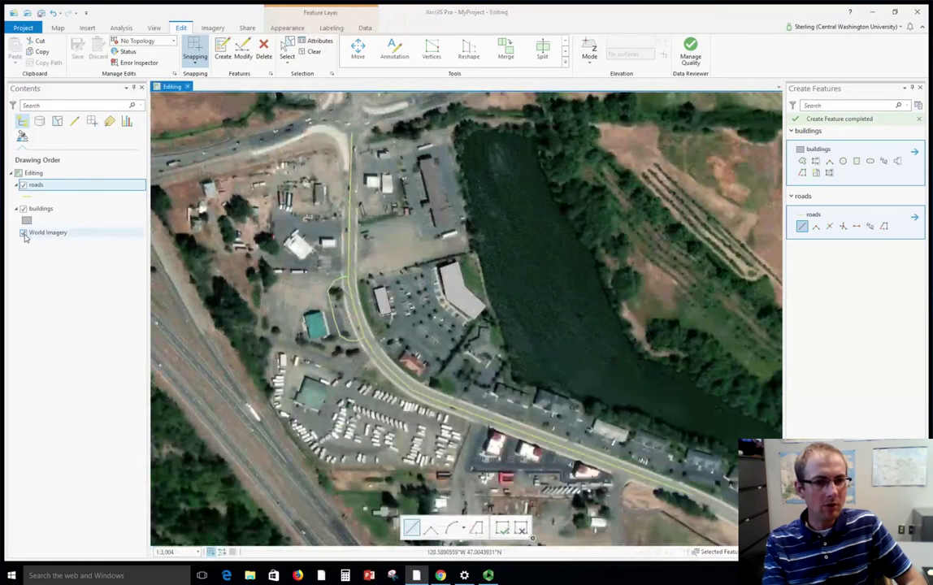
pyautogui.click(24, 234)
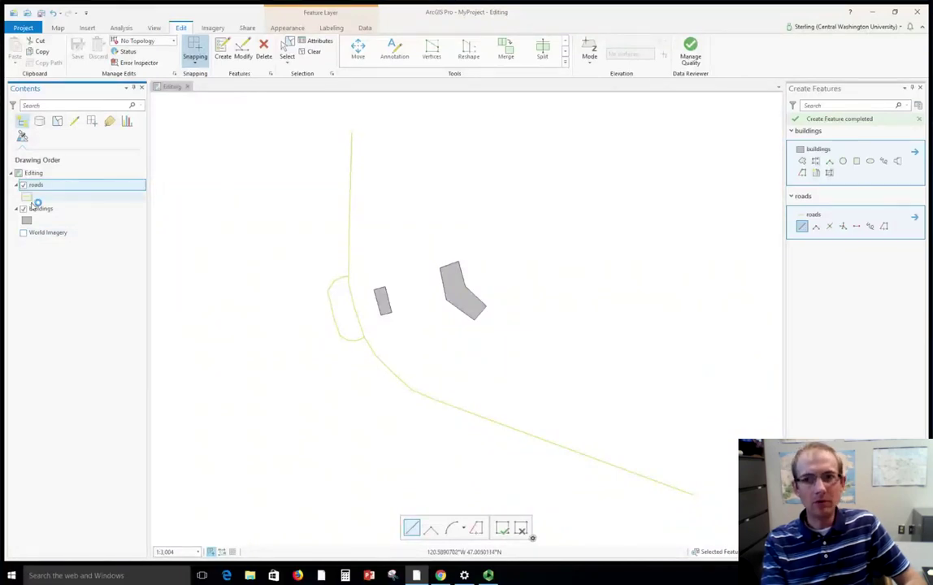
pyautogui.click(31, 199)
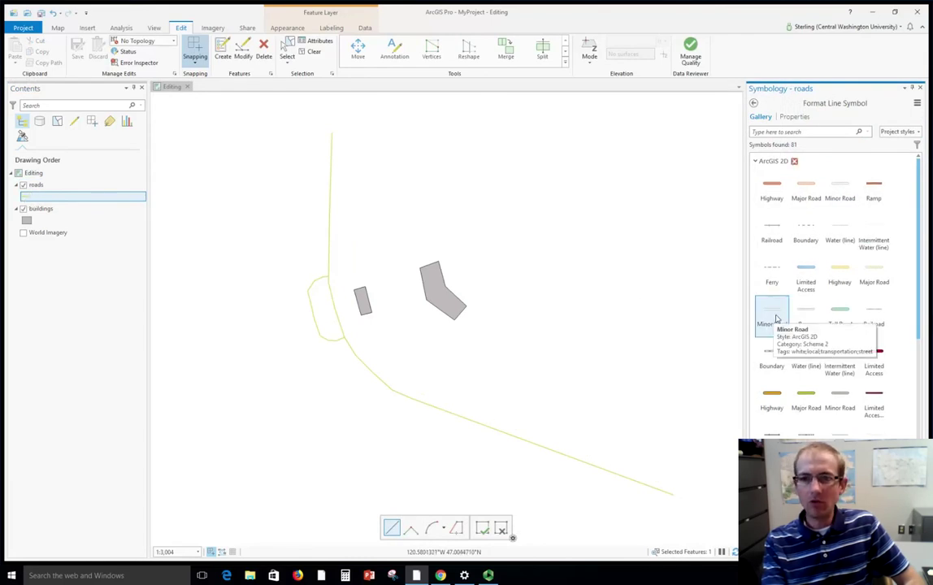
pyautogui.click(841, 194)
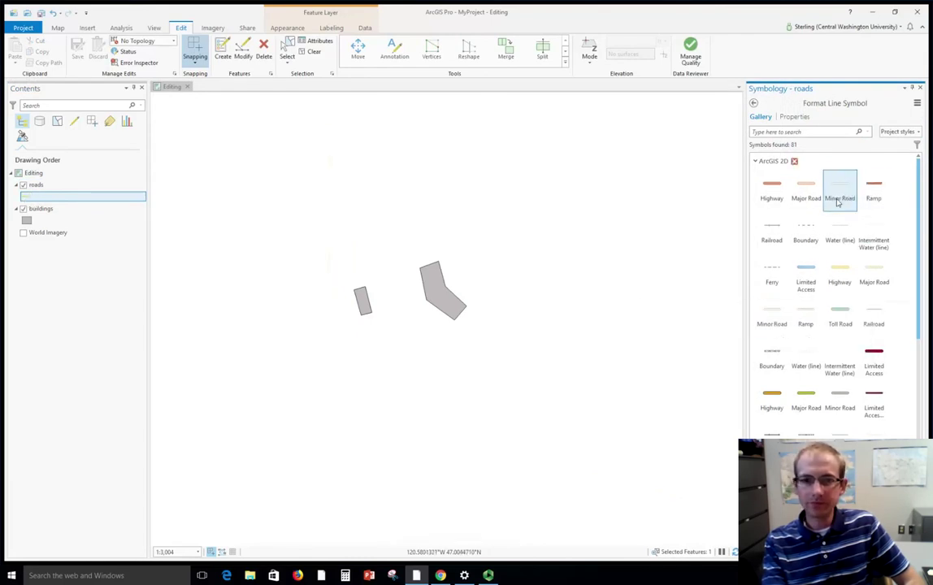
pyautogui.click(26, 219)
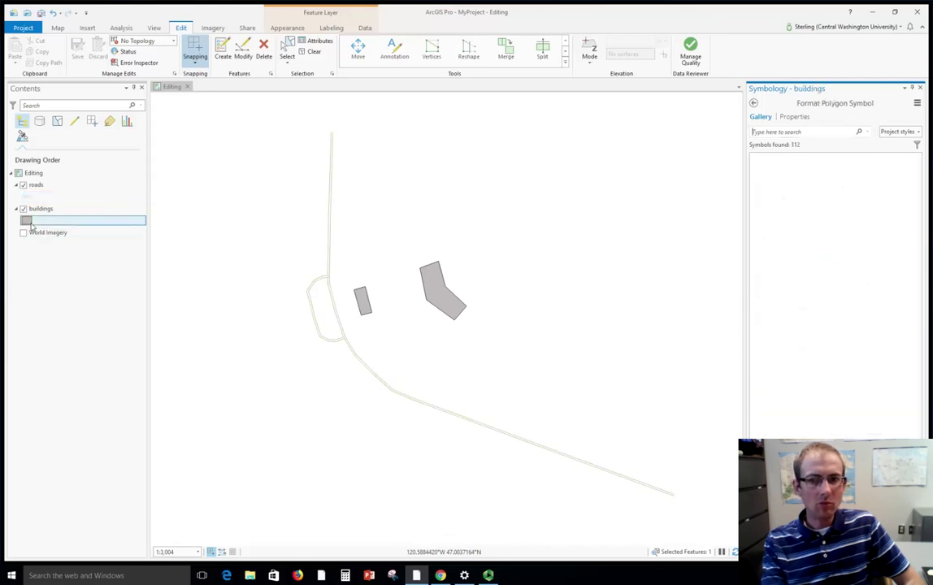
pyautogui.click(804, 237)
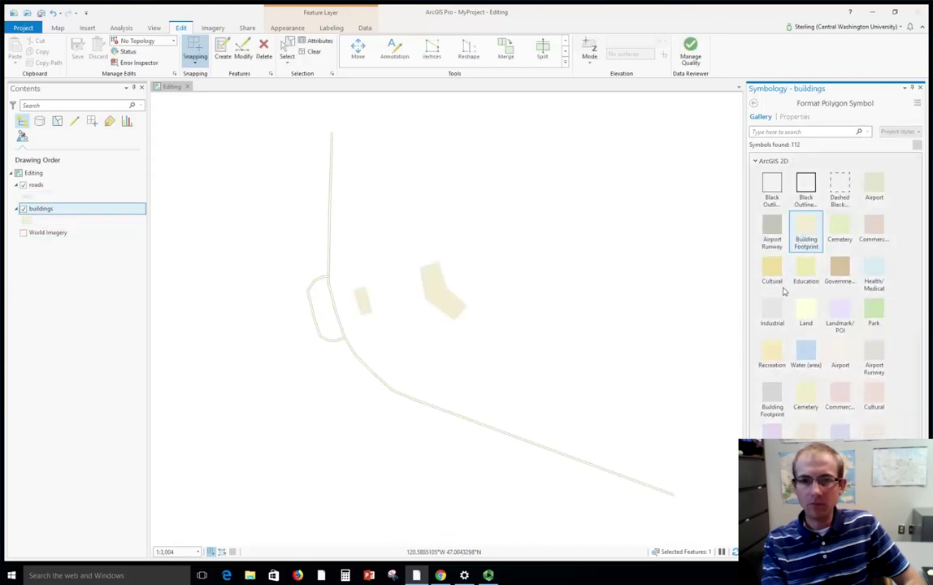